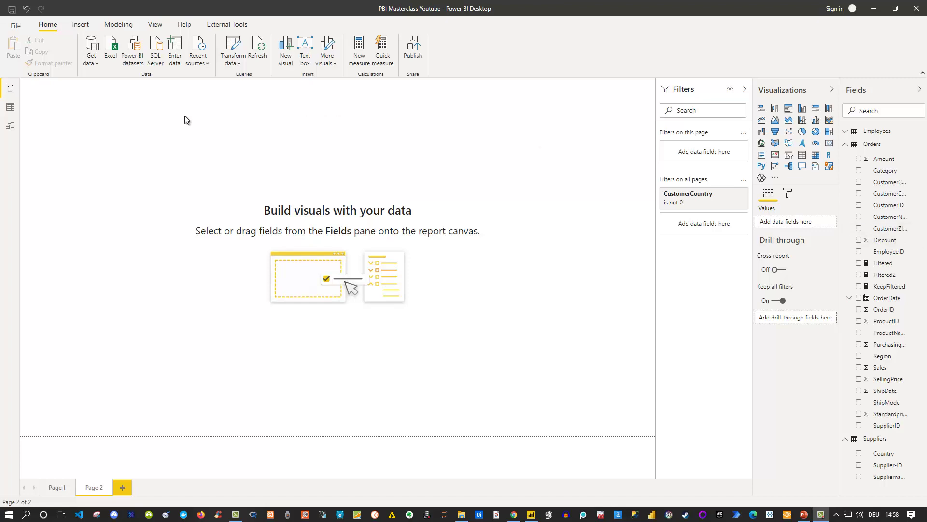
# Move the Orders table lower and right in the model diagram, then go back to the report page.
pyautogui.click(11, 127)
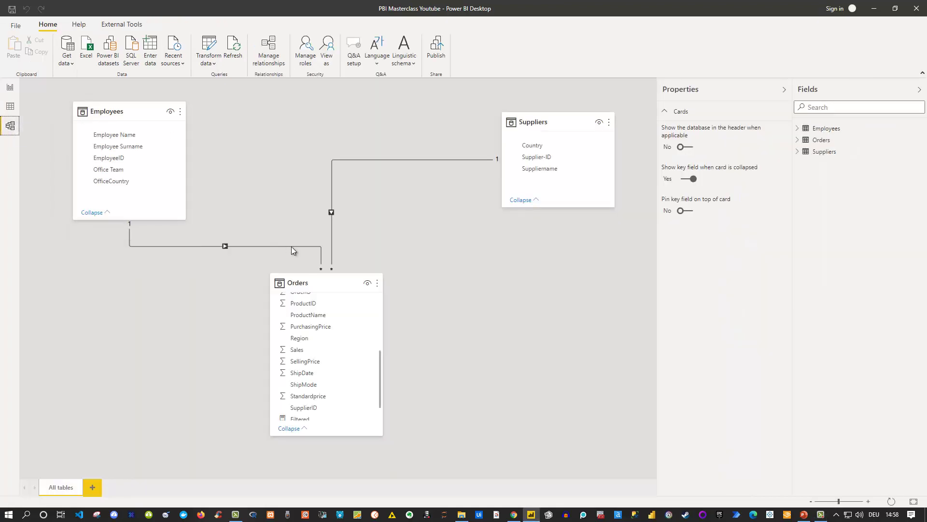
pyautogui.moveTo(329, 283); pyautogui.dragTo(379, 305)
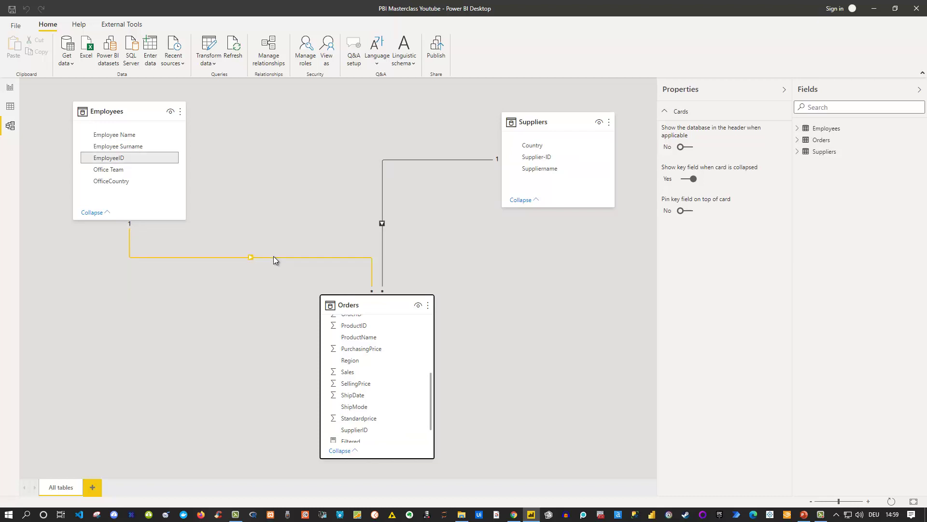
pyautogui.scroll(-2, 391, 374)
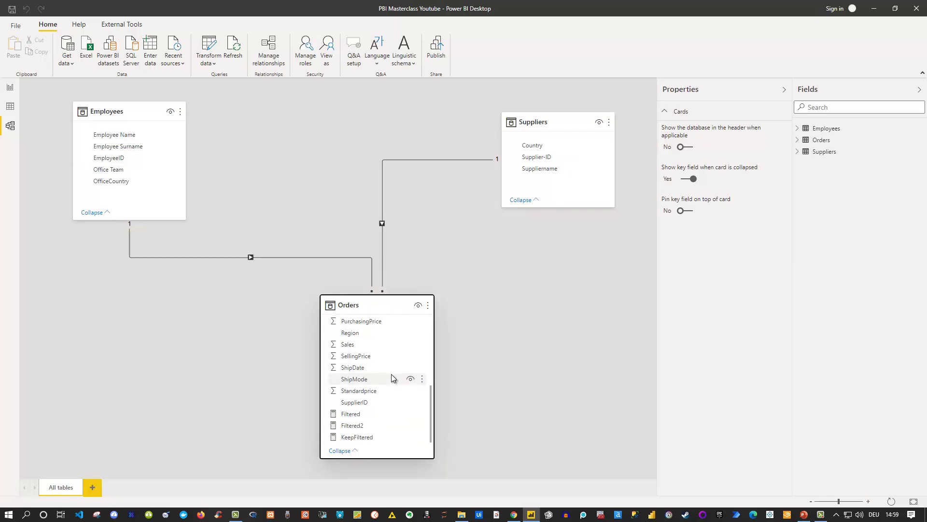
pyautogui.scroll(3, 392, 374)
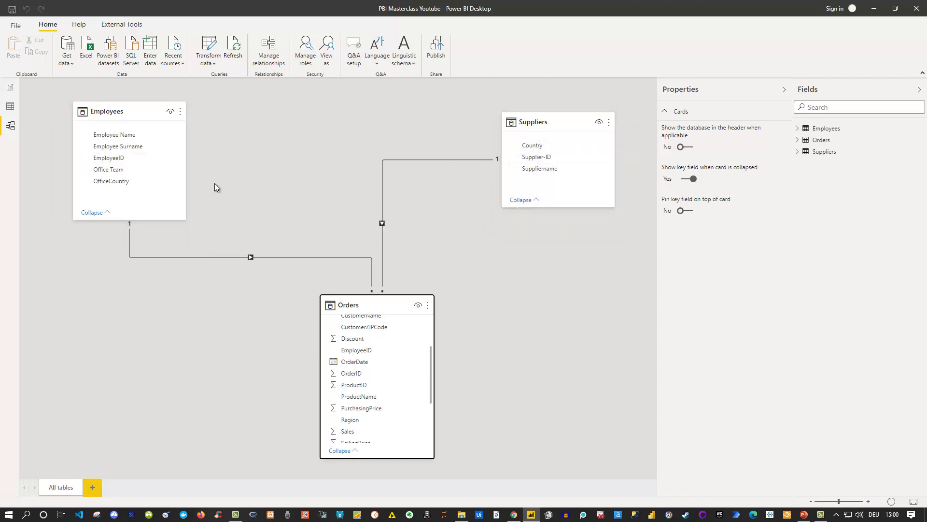
pyautogui.click(10, 88)
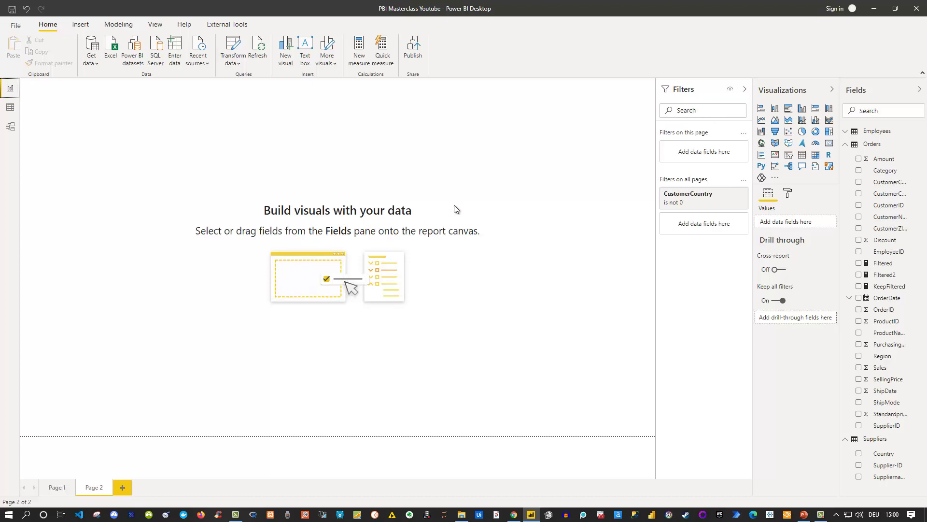
# Build a clustered column chart of Sales by CustomerCountry, enlarged and centred on Page 2.
pyautogui.click(859, 194)
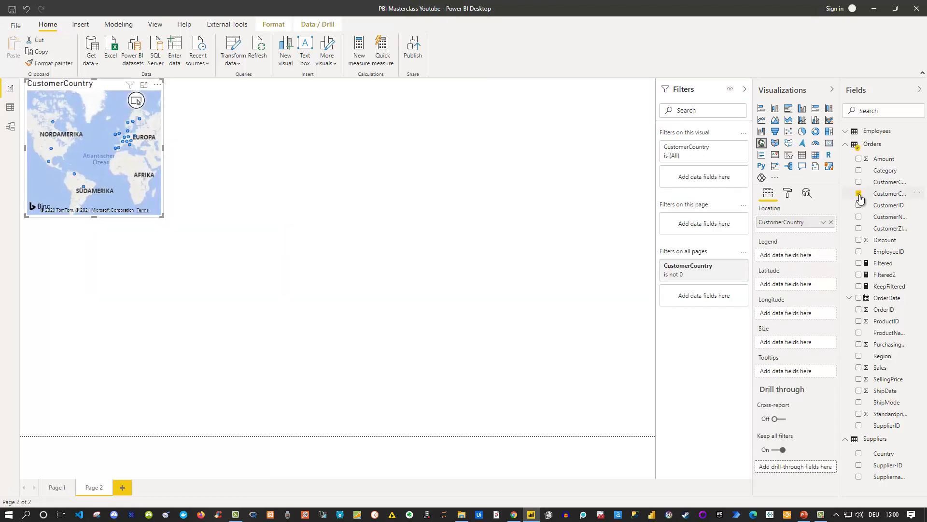
pyautogui.click(858, 368)
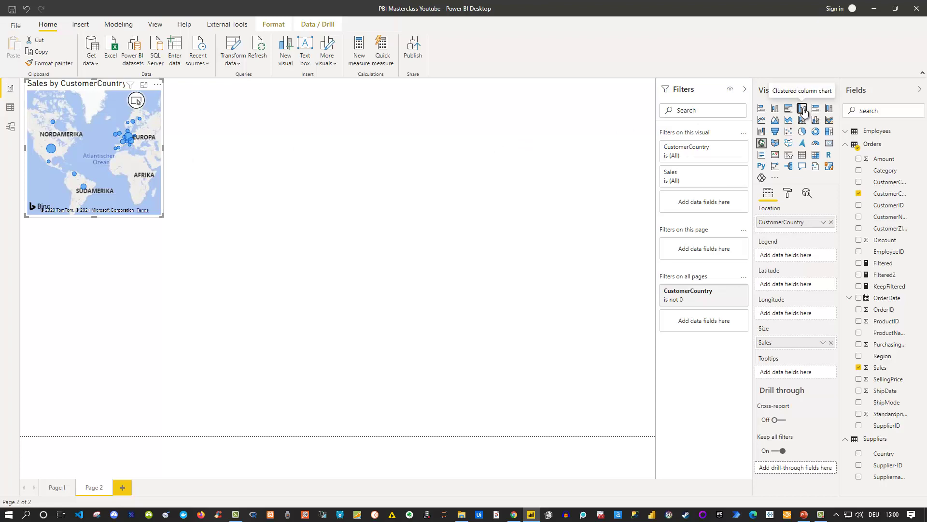
pyautogui.click(802, 109)
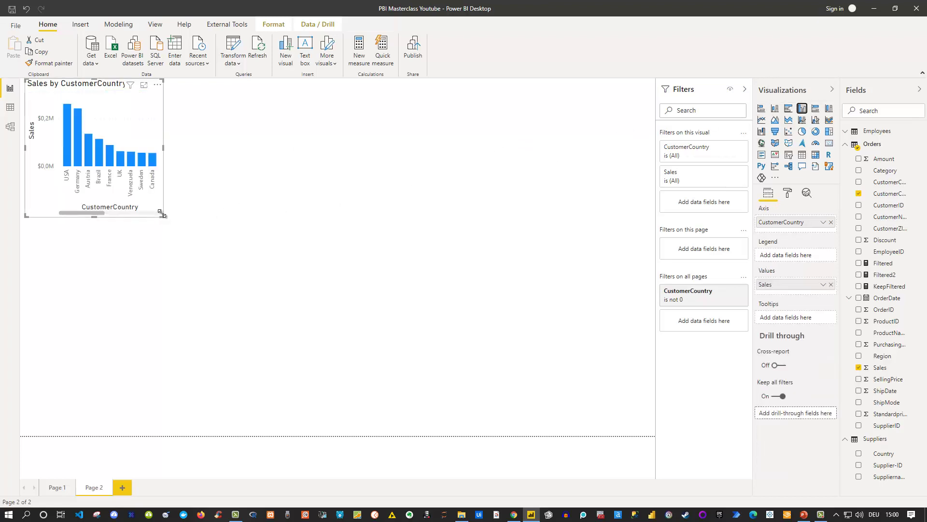
pyautogui.moveTo(162, 213); pyautogui.dragTo(452, 304)
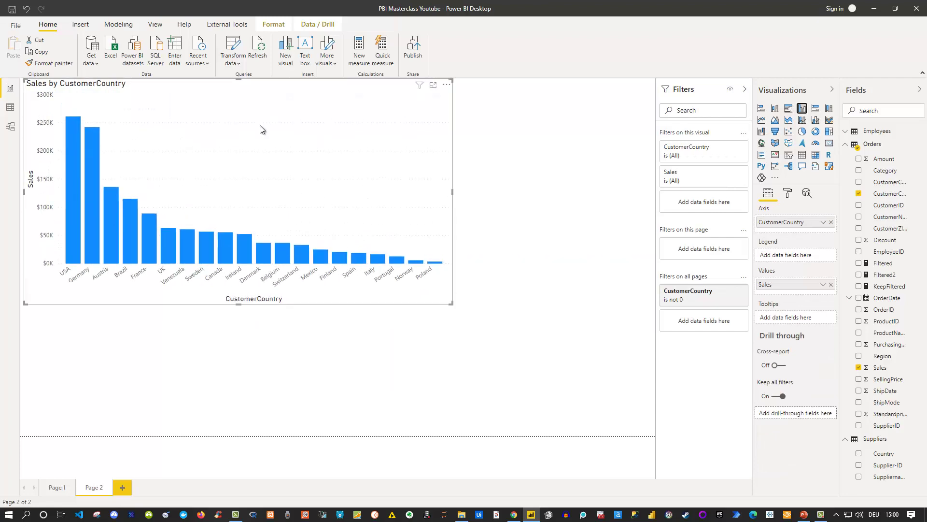
pyautogui.moveTo(274, 112); pyautogui.dragTo(437, 242)
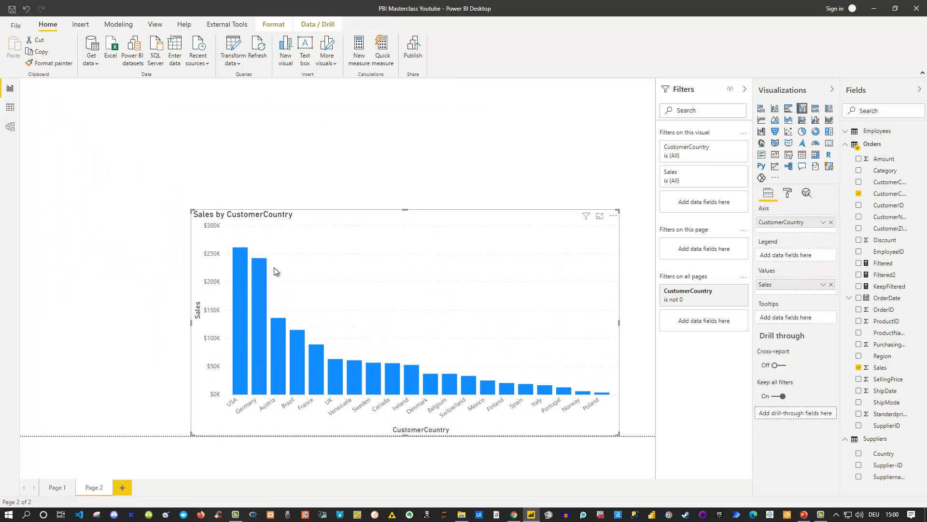
pyautogui.moveTo(246, 315)
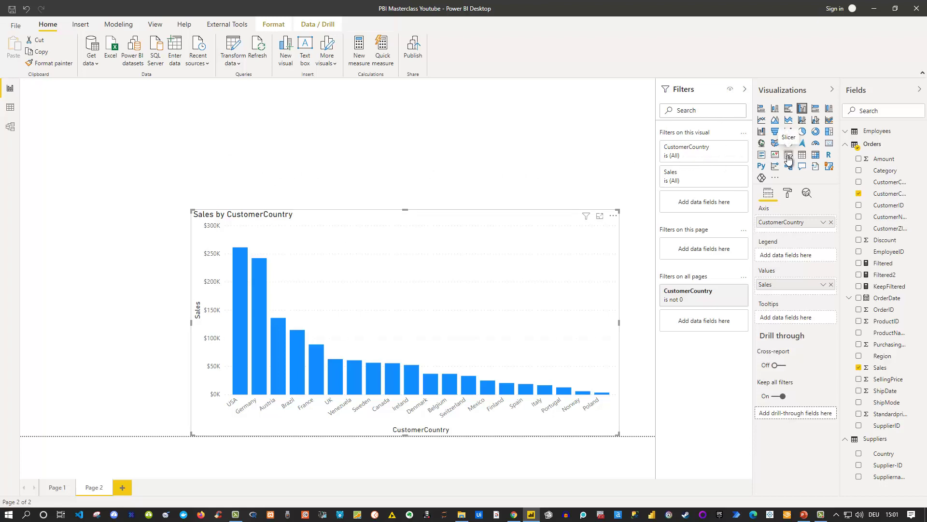
# Add a Category slicer with 14 pt item text, placed and enlarged in the top-left corner.
pyautogui.click(418, 186)
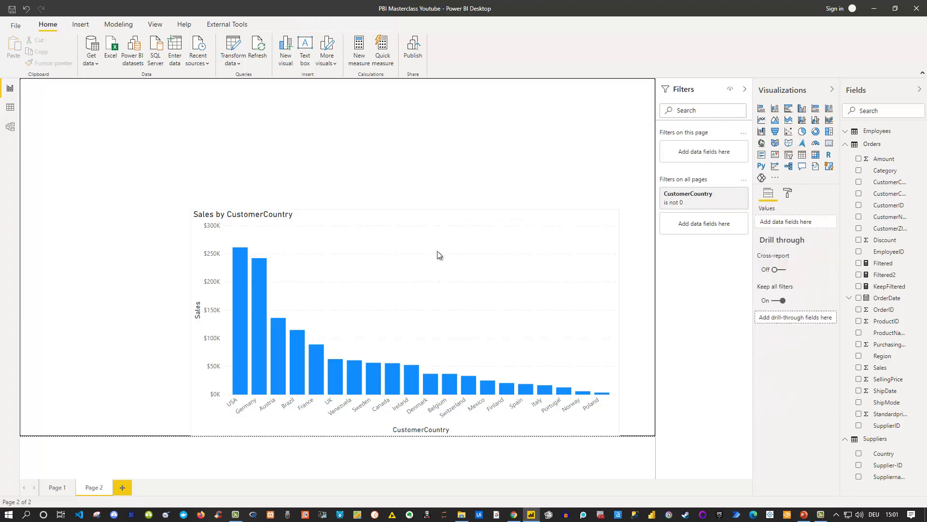
pyautogui.click(788, 154)
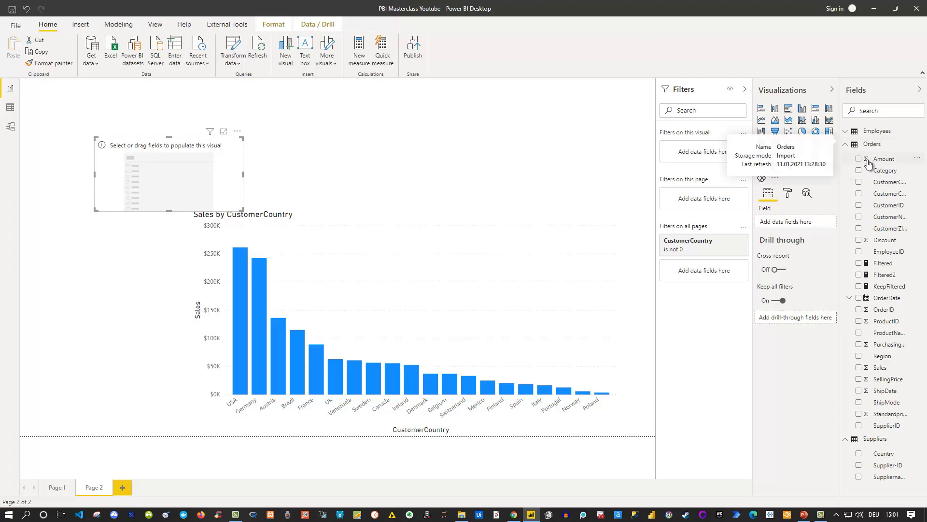
pyautogui.click(859, 171)
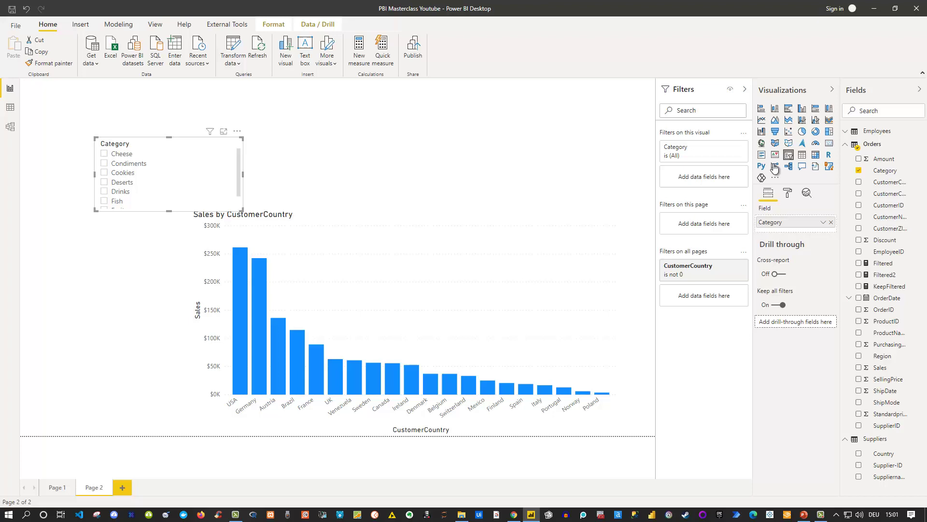
pyautogui.click(788, 195)
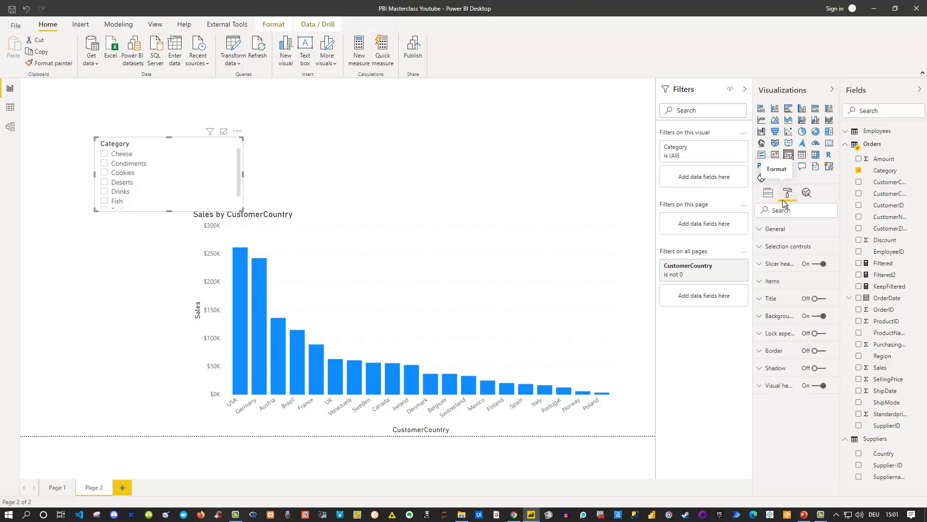
pyautogui.click(760, 283)
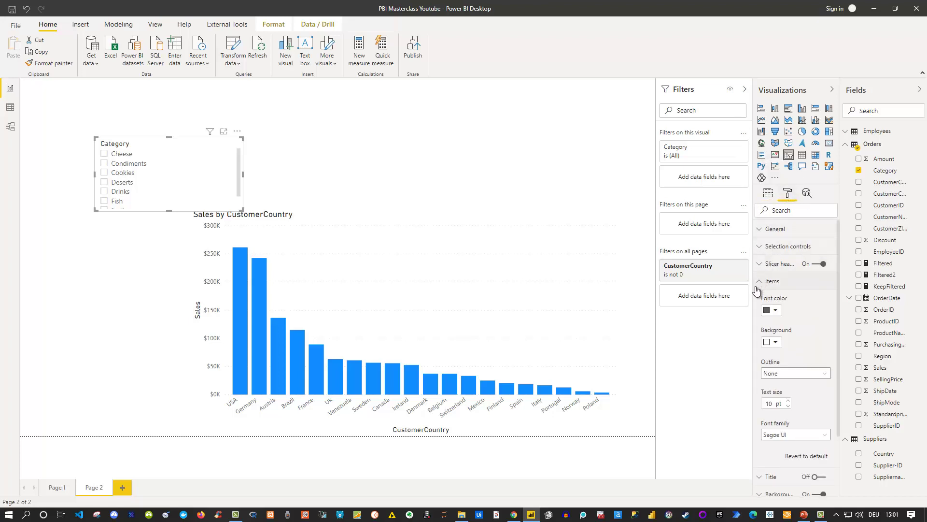
pyautogui.click(788, 401)
pyautogui.click(788, 401)
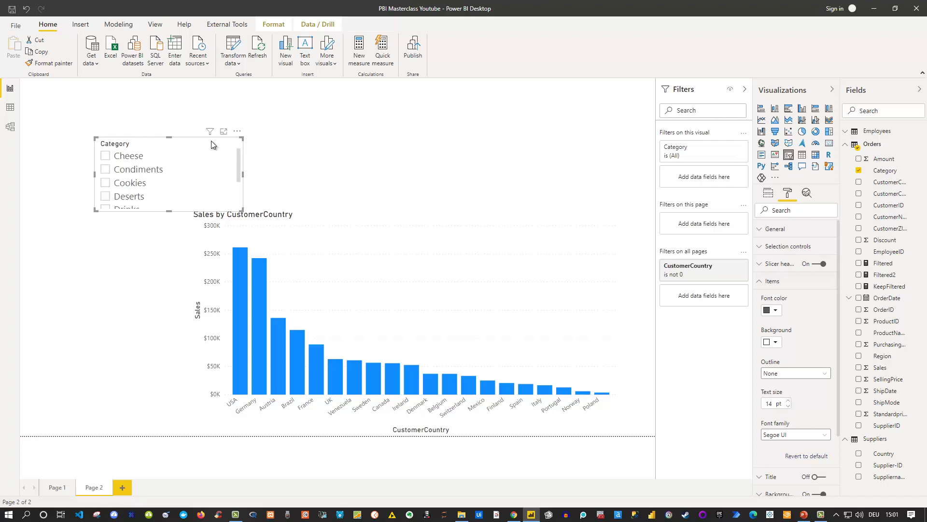
pyautogui.moveTo(236, 134); pyautogui.dragTo(162, 85)
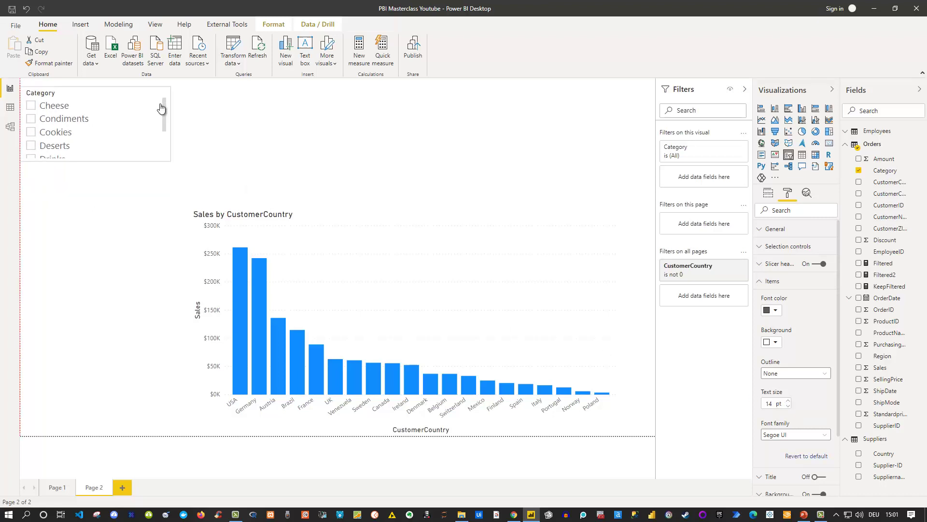
pyautogui.moveTo(164, 161); pyautogui.dragTo(175, 242)
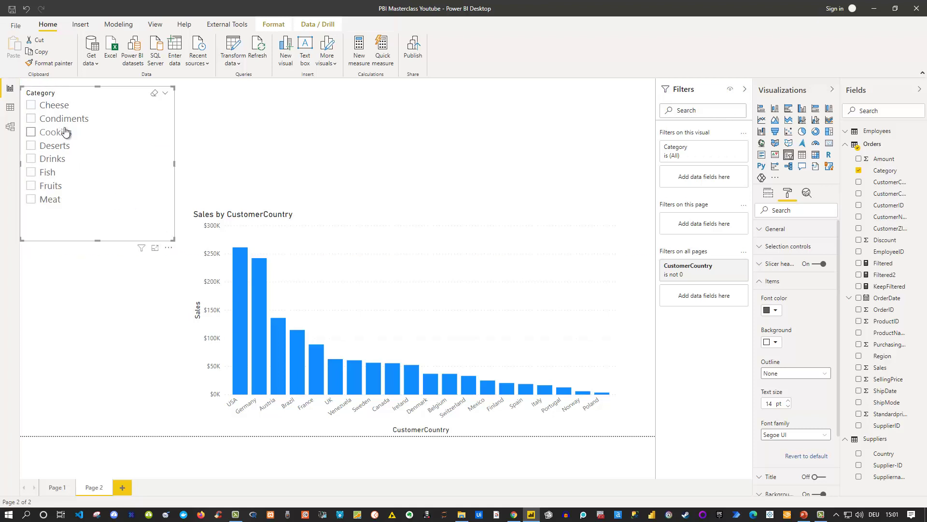
pyautogui.click(32, 106)
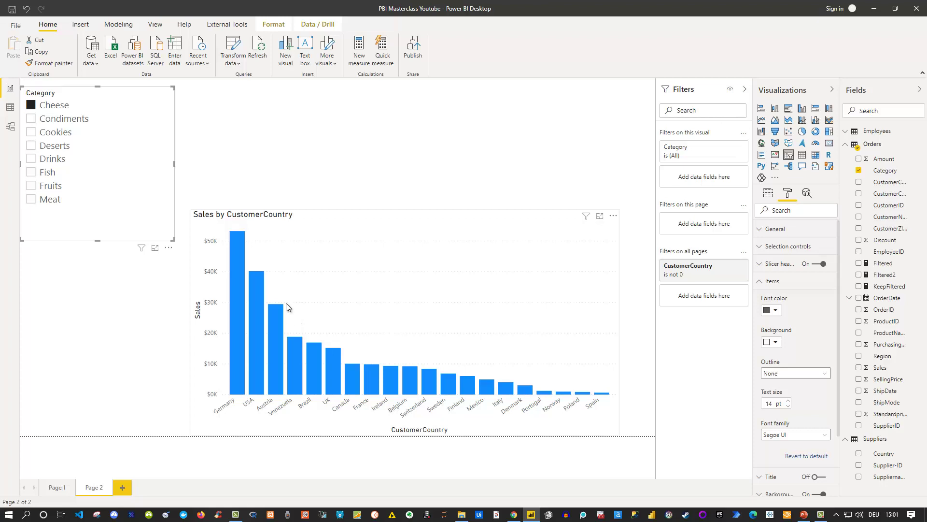
pyautogui.click(32, 150)
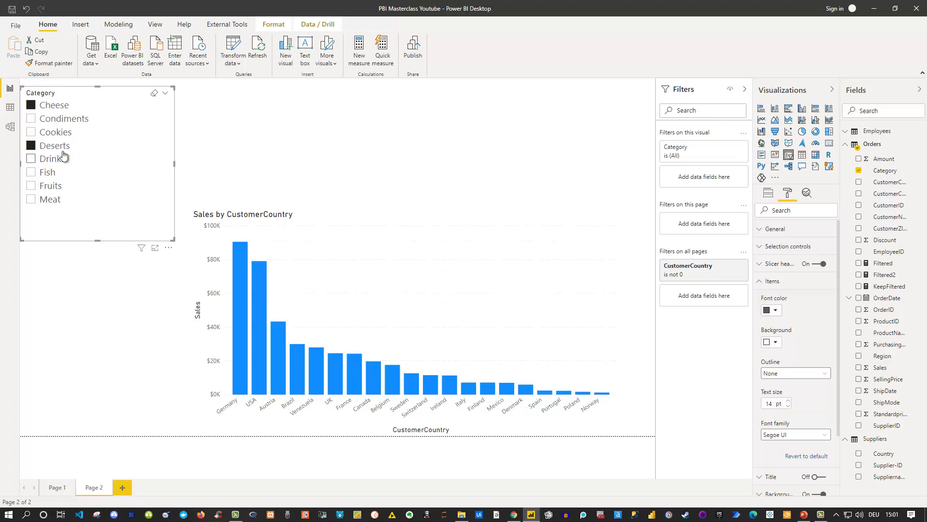
pyautogui.click(154, 94)
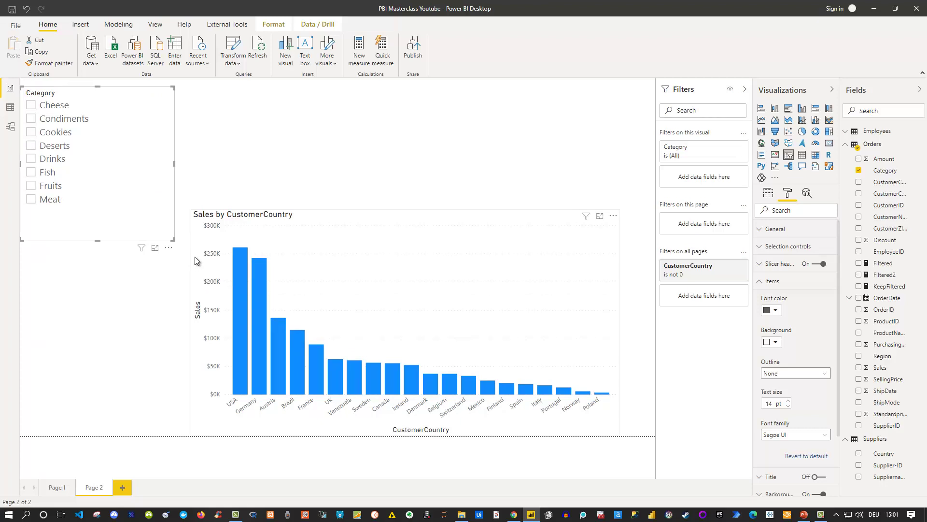
# Inspect the Orders table's Category and CustomerCountry field properties in the model diagram.
pyautogui.click(13, 130)
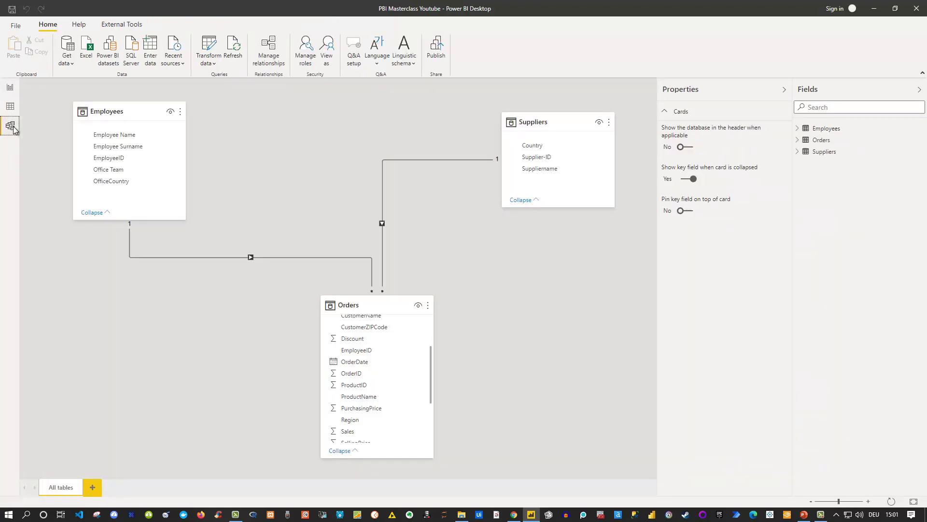
pyautogui.scroll(1, 376, 379)
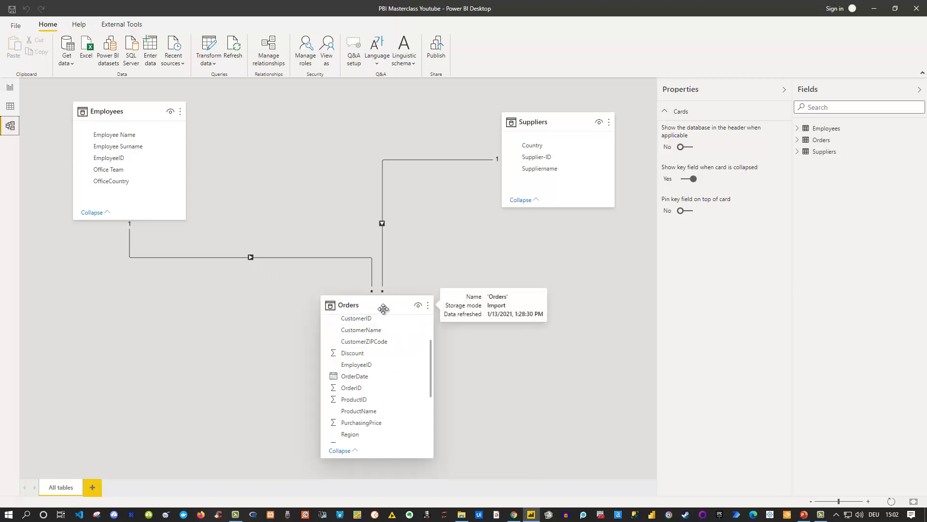
pyautogui.scroll(3, 386, 347)
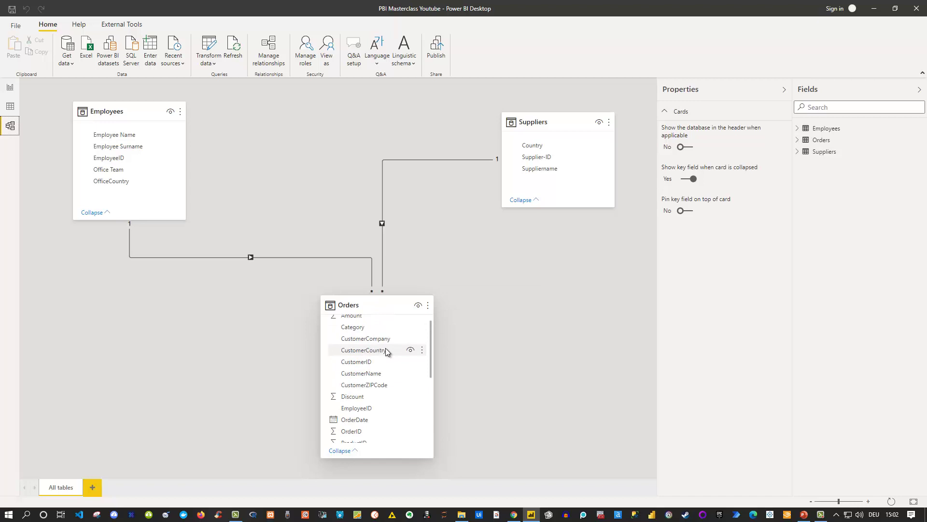
pyautogui.click(356, 328)
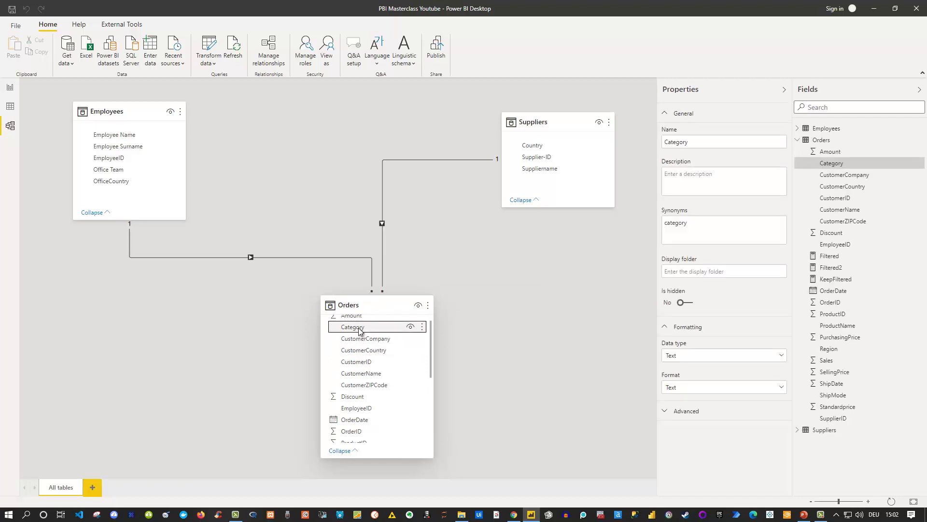
pyautogui.click(374, 350)
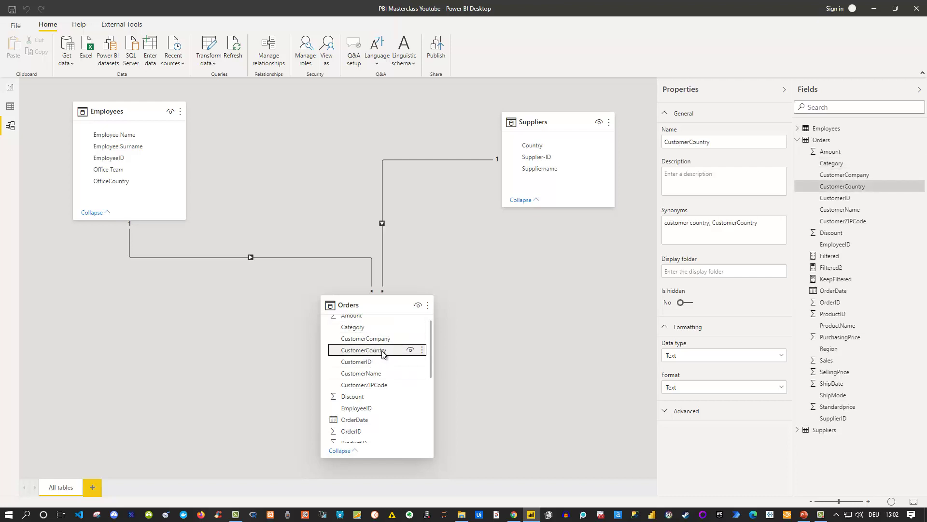
pyautogui.click(10, 88)
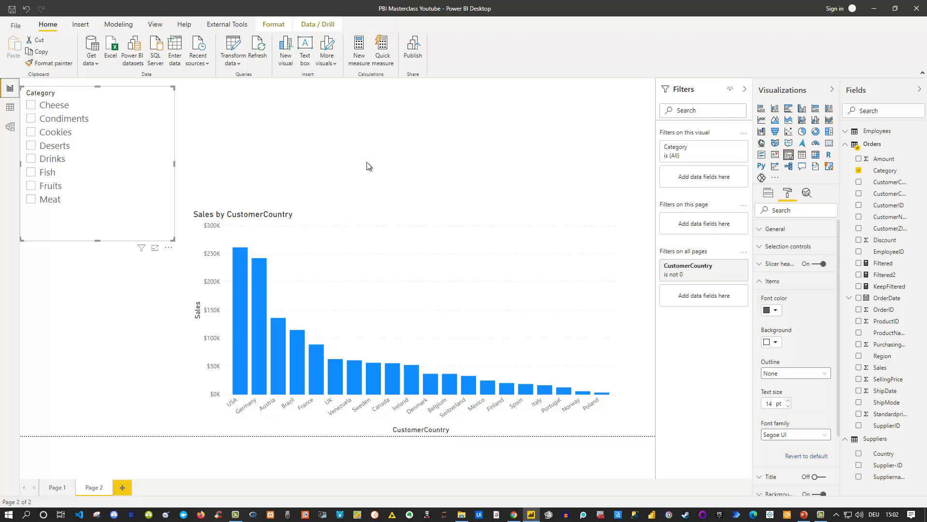
pyautogui.click(10, 126)
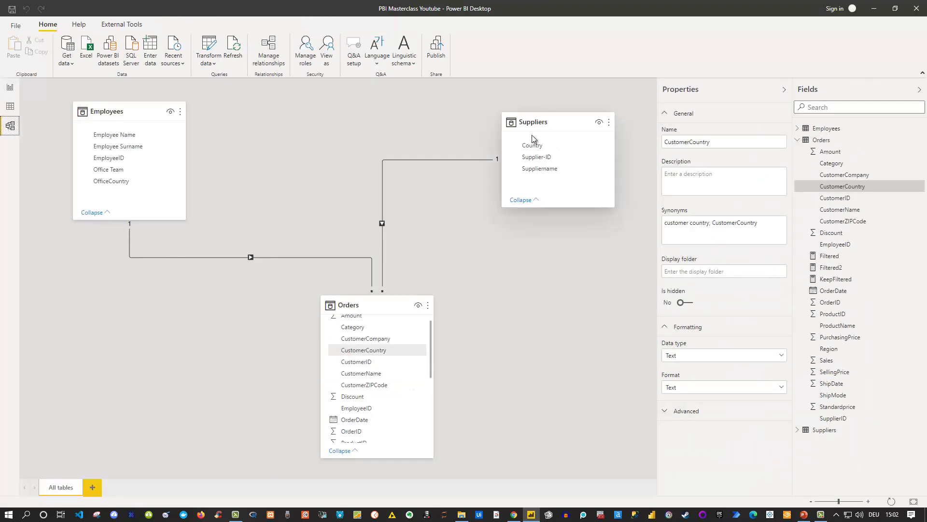
# Add Suppliers' Suppliername as a slicer on Page 2 with item text size 14.
pyautogui.click(11, 88)
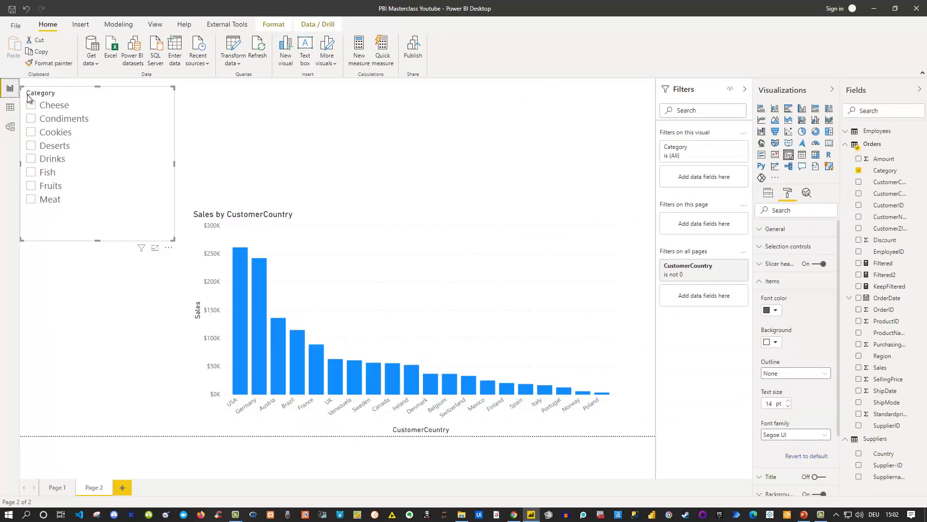
pyautogui.click(375, 127)
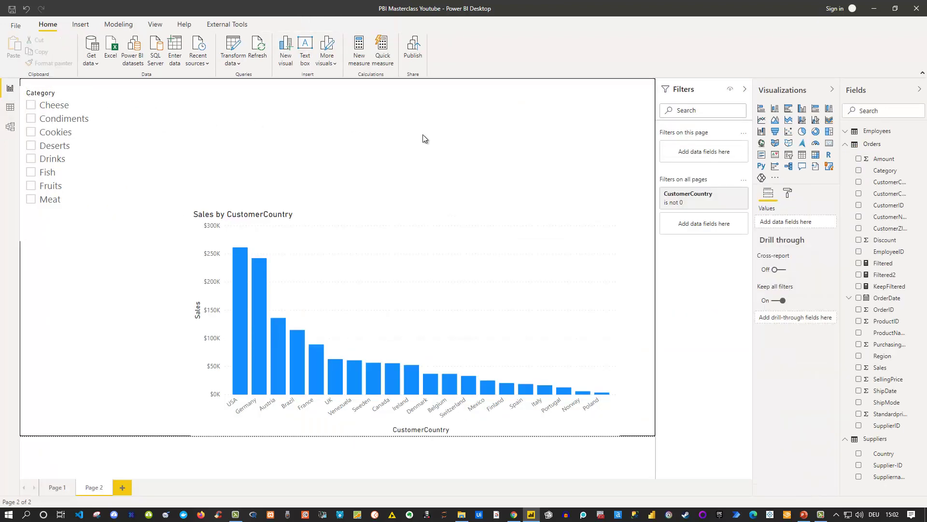
pyautogui.click(859, 476)
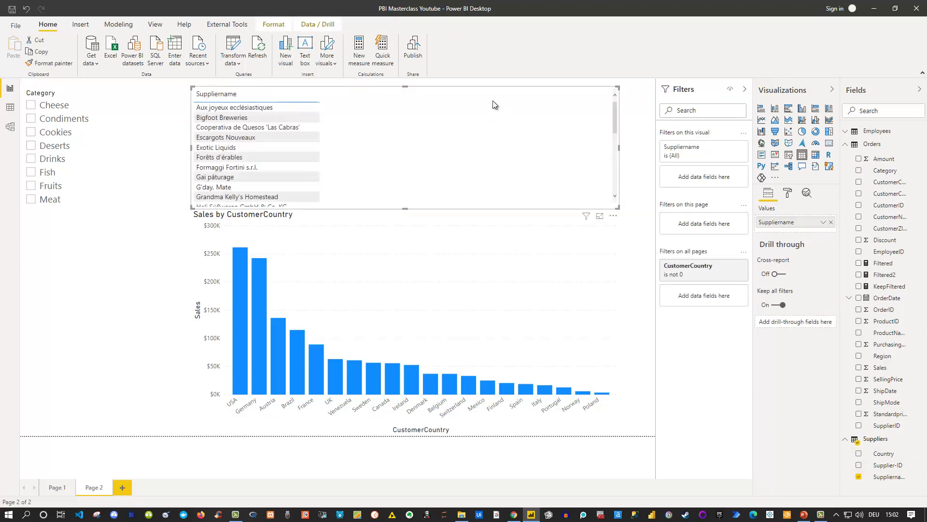
pyautogui.click(788, 154)
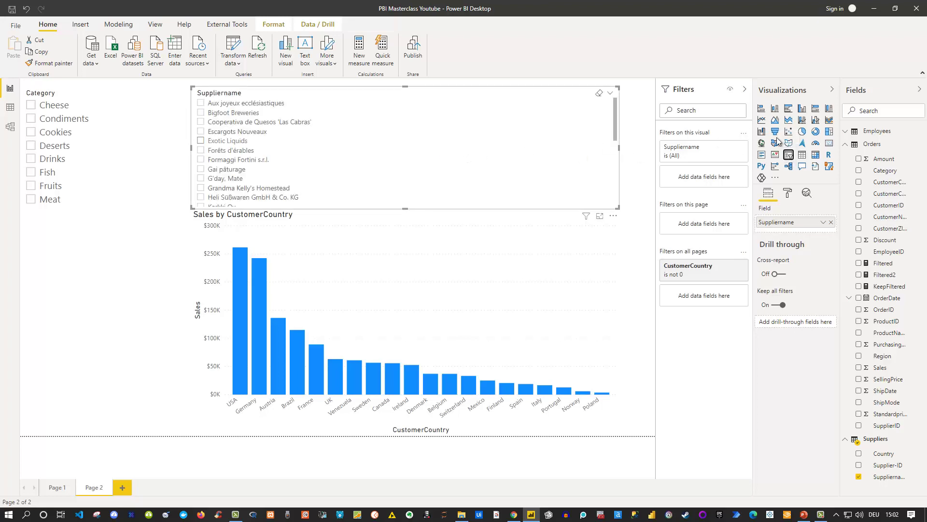
pyautogui.click(788, 194)
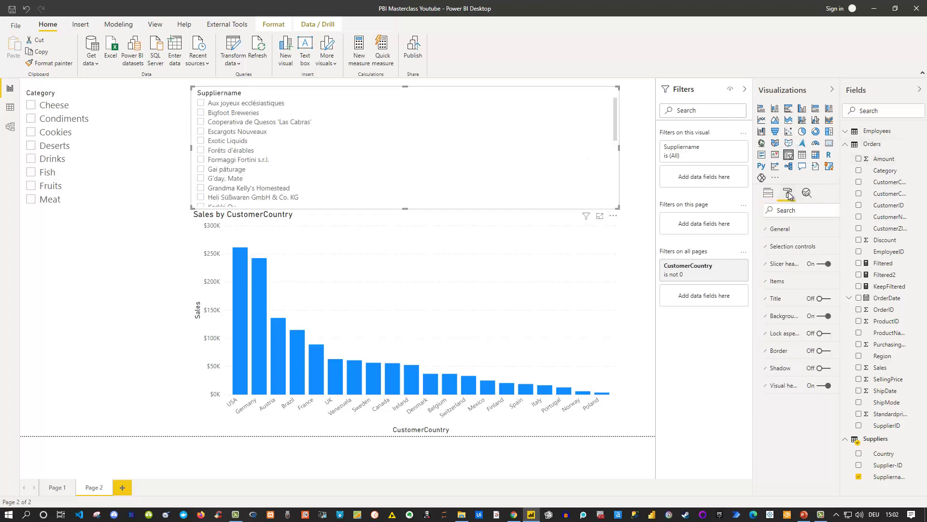
pyautogui.click(770, 281)
pyautogui.click(762, 403)
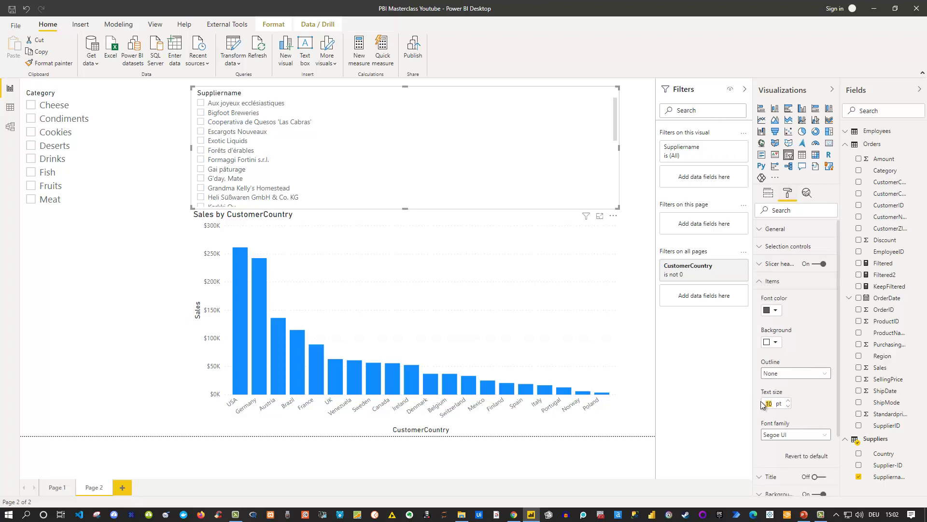
pyautogui.write('14')
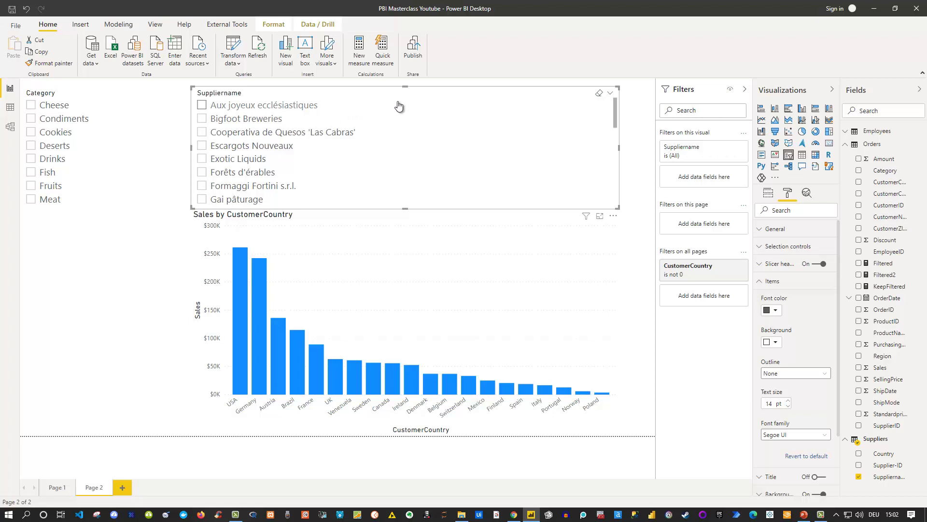
# Move the Suppliername slicer right, then select Cheese and supplier Aux joyeux ecclésiastiques.
pyautogui.moveTo(489, 91); pyautogui.dragTo(525, 90)
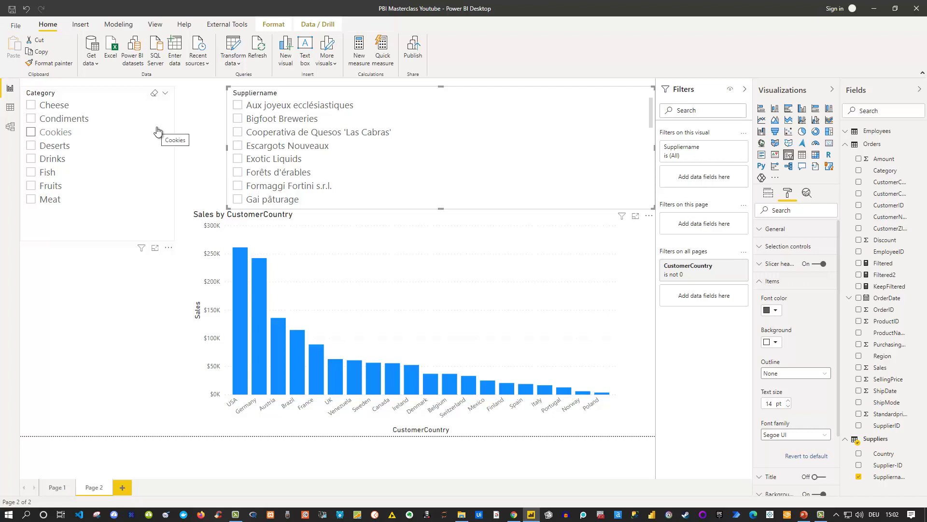
pyautogui.click(31, 106)
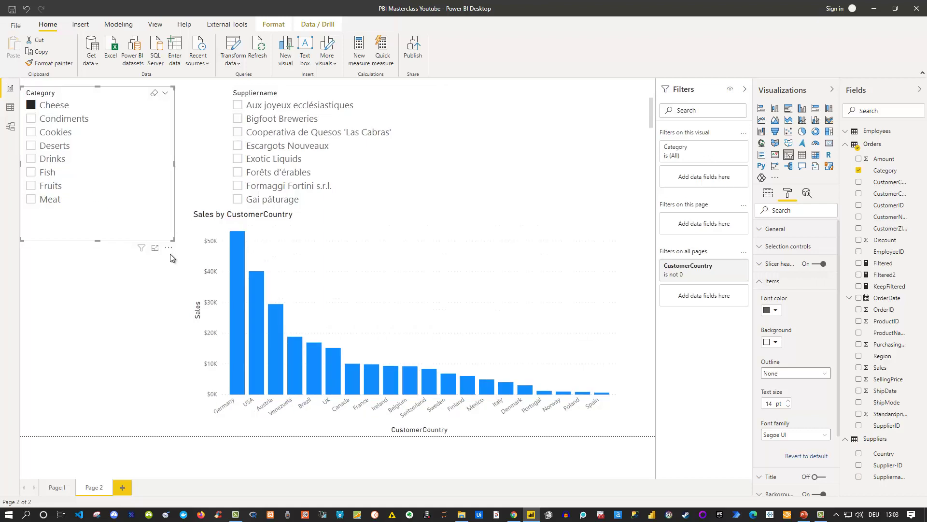
pyautogui.moveTo(256, 280)
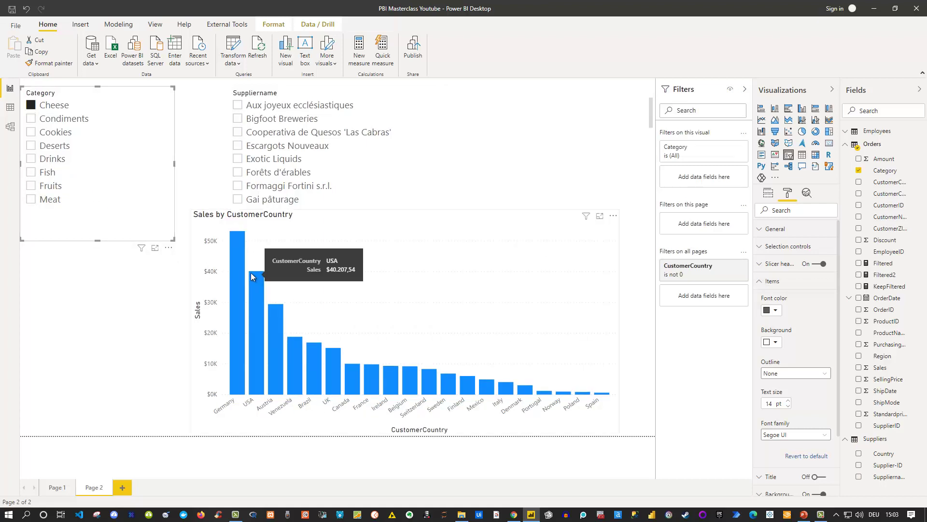
pyautogui.click(237, 106)
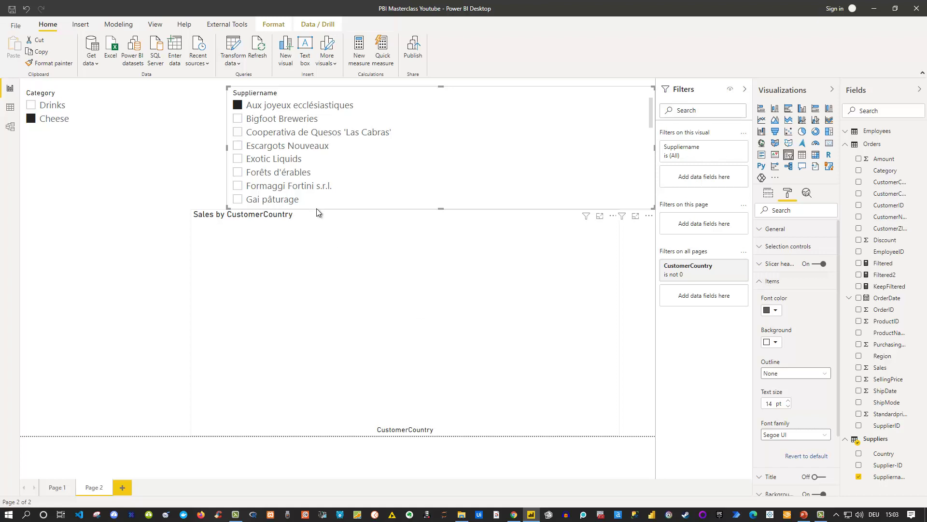
# Deselect Aux joyeux ecclésiastiques, keep only Cheese selected, and scroll through the supplier list.
pyautogui.click(237, 105)
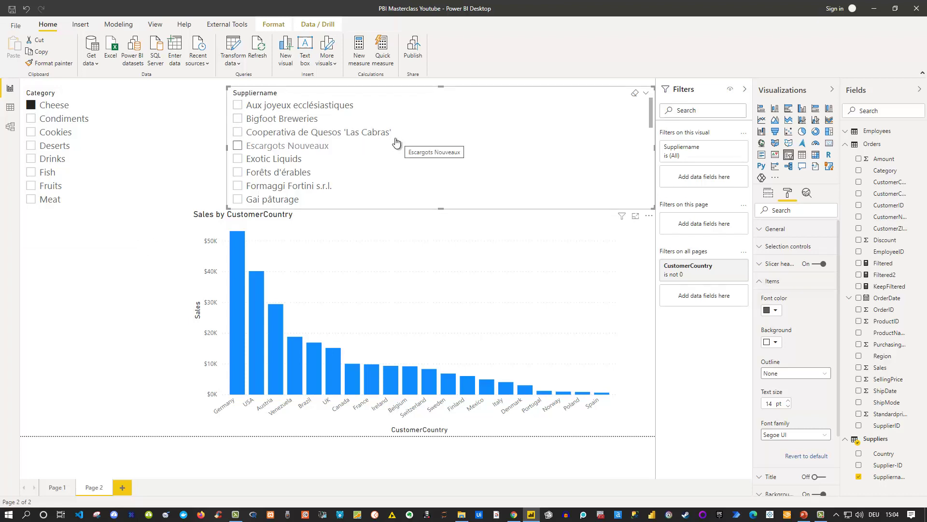
pyautogui.click(36, 106)
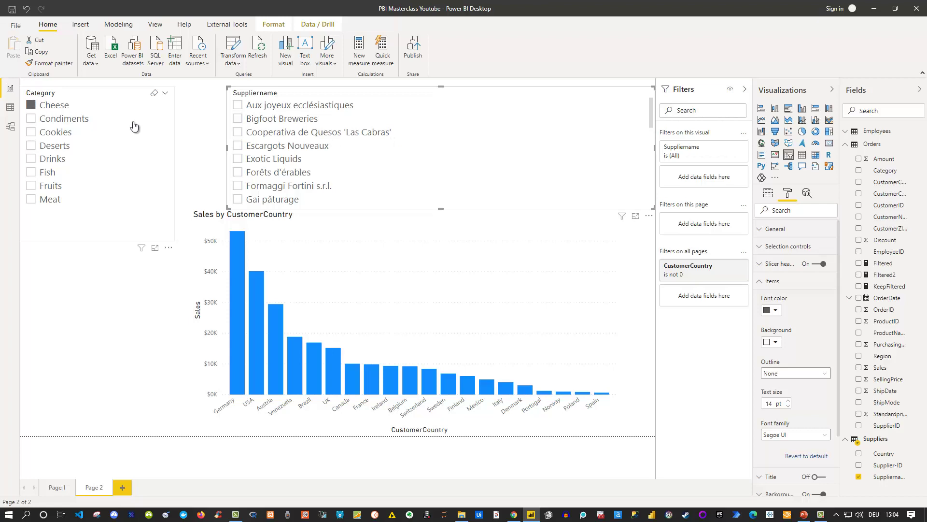
pyautogui.scroll(-2, 390, 124)
pyautogui.scroll(-6, 390, 124)
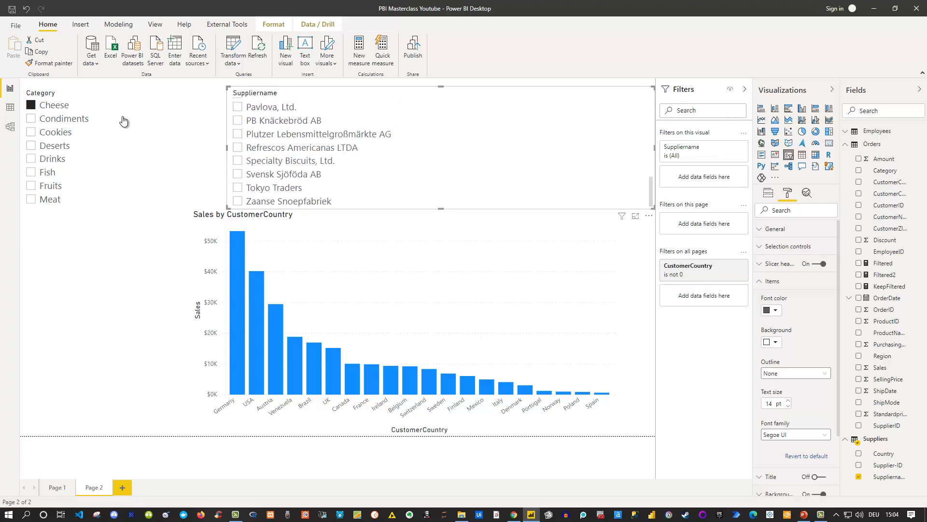
pyautogui.scroll(8, 408, 164)
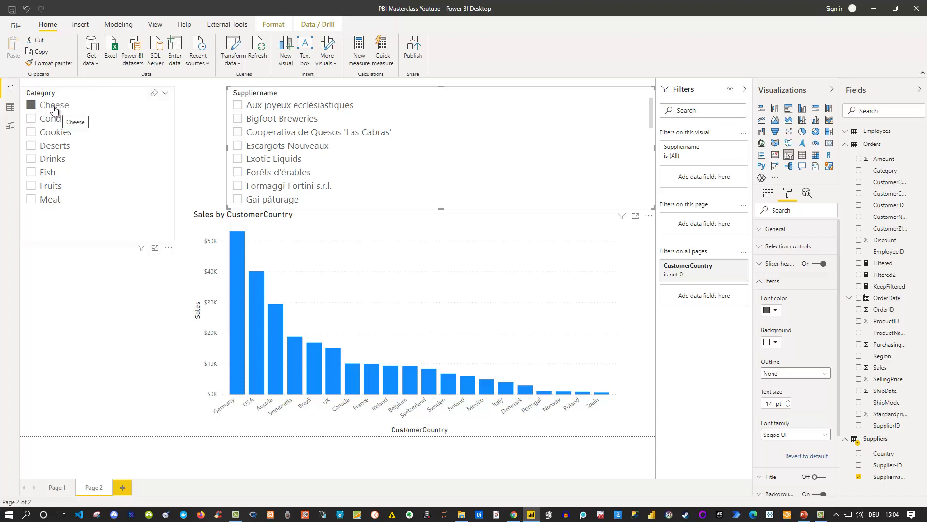
pyautogui.click(53, 112)
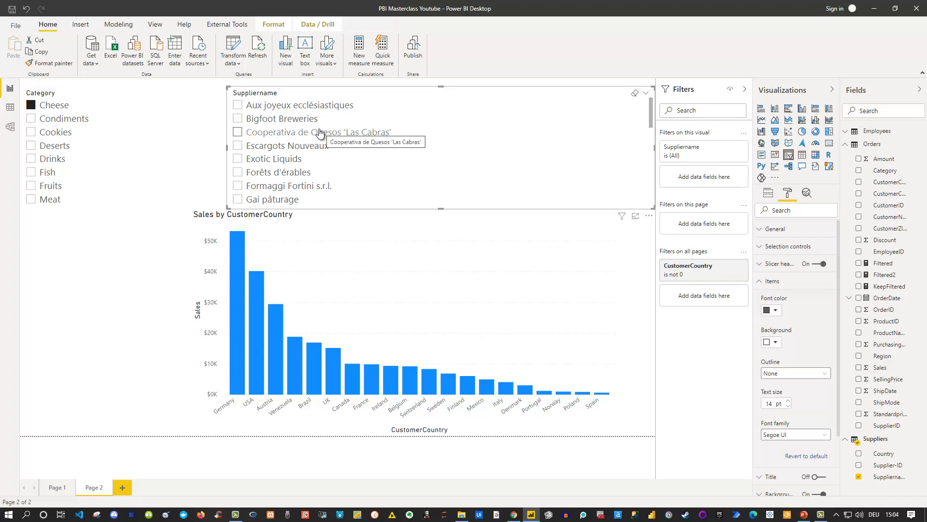
pyautogui.click(11, 129)
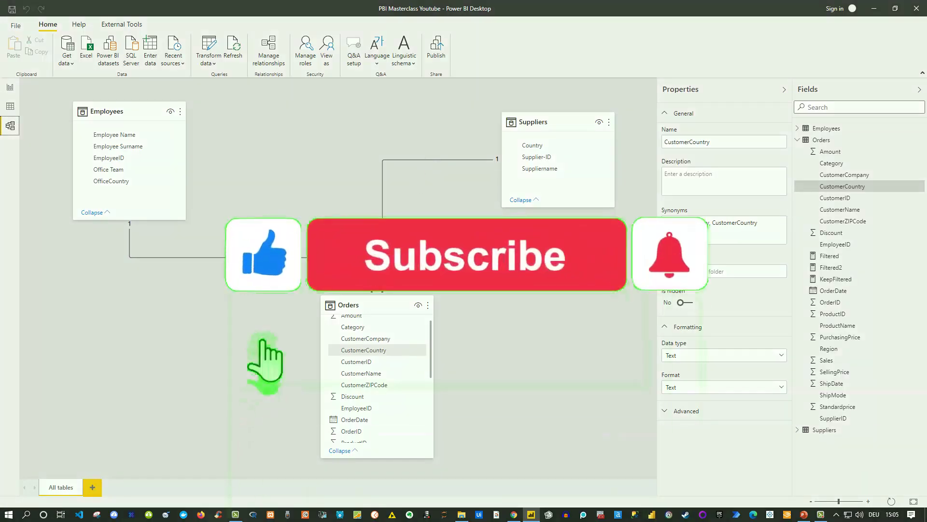
pyautogui.click(17, 90)
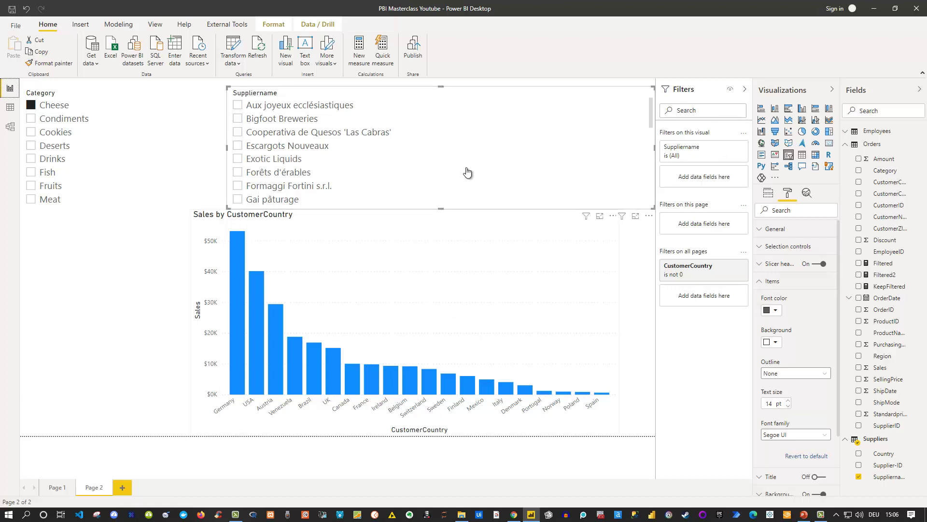
# Create a new Orders measure with the formula rows = COUNTROWS(Orders).
pyautogui.rightClick(868, 149)
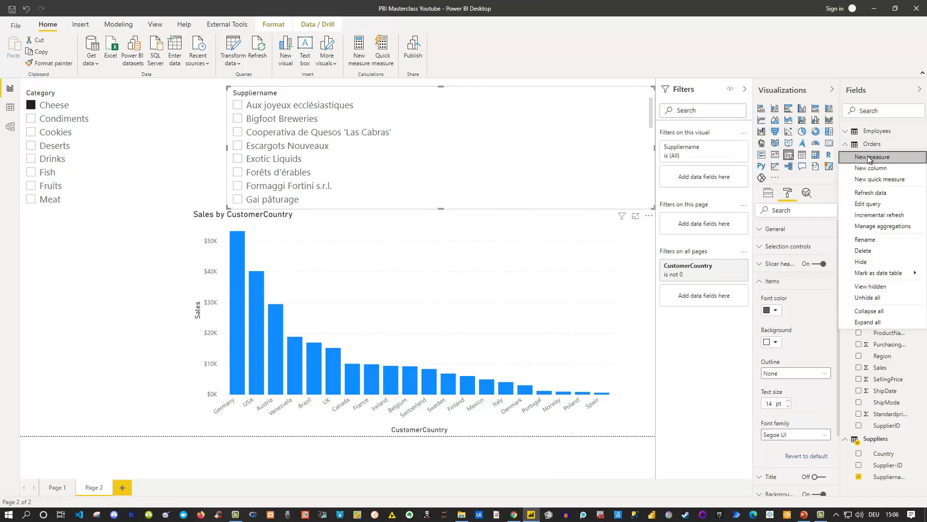
pyautogui.click(869, 157)
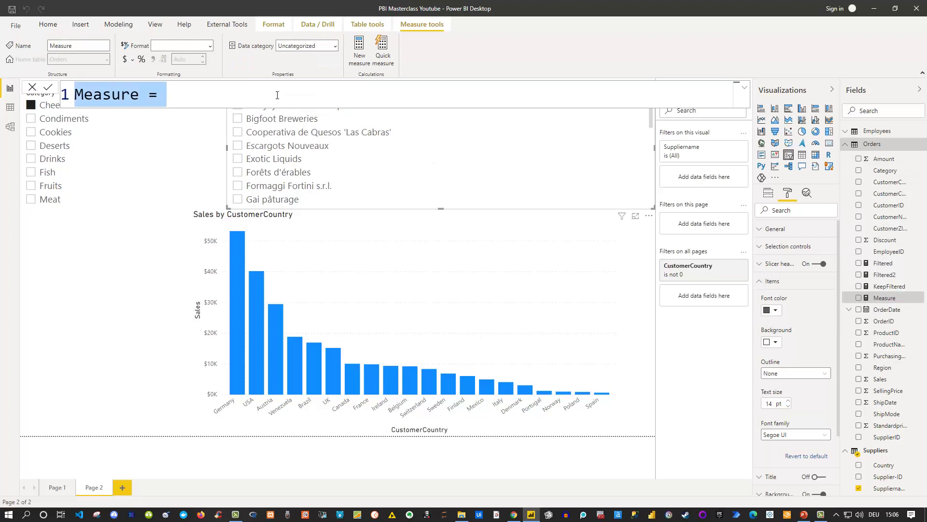
pyautogui.write('r')
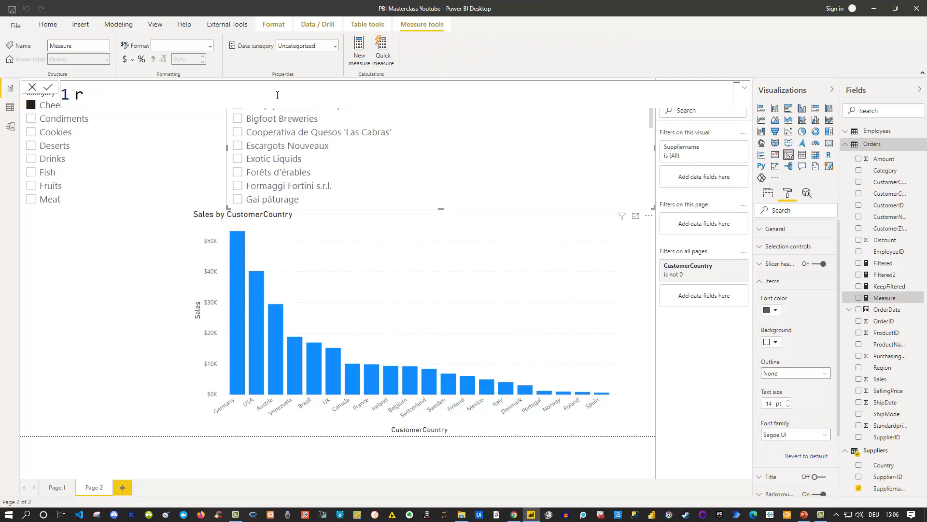
pyautogui.write('ows = coun')
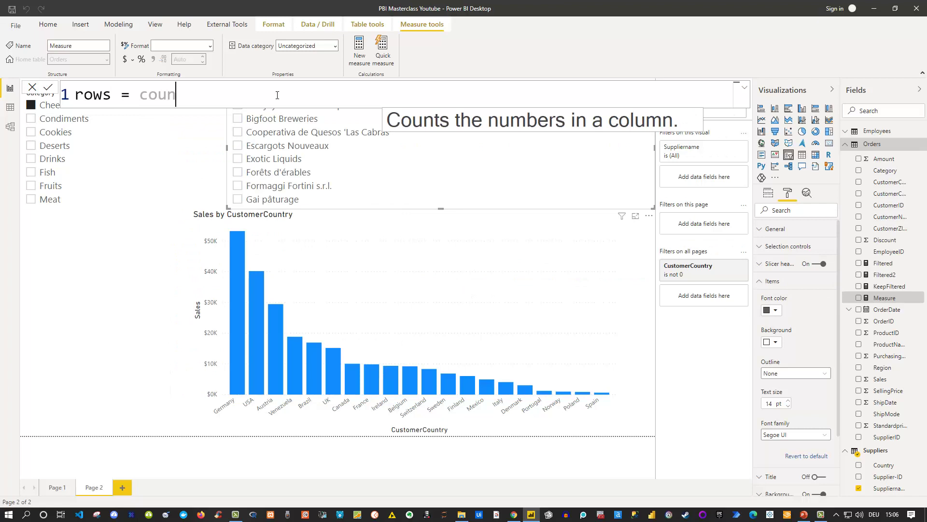
pyautogui.write('trow')
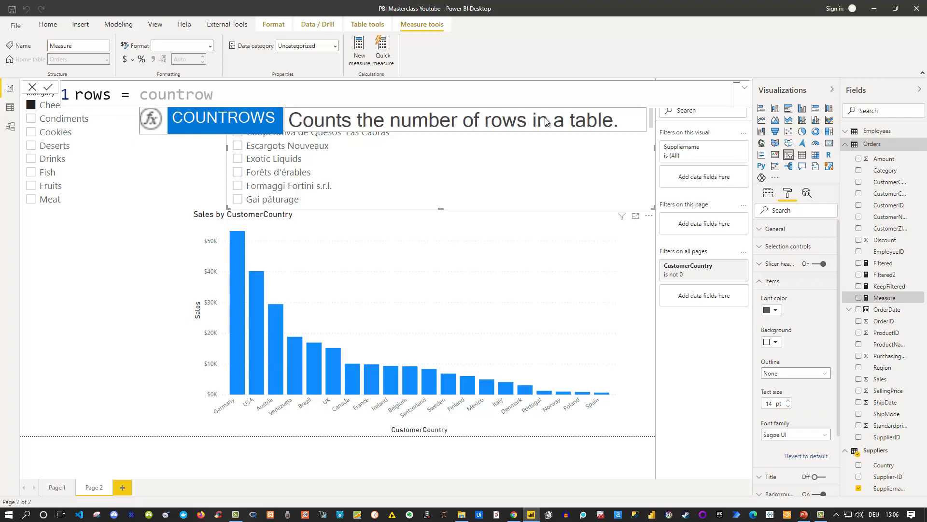
pyautogui.press('Tab')
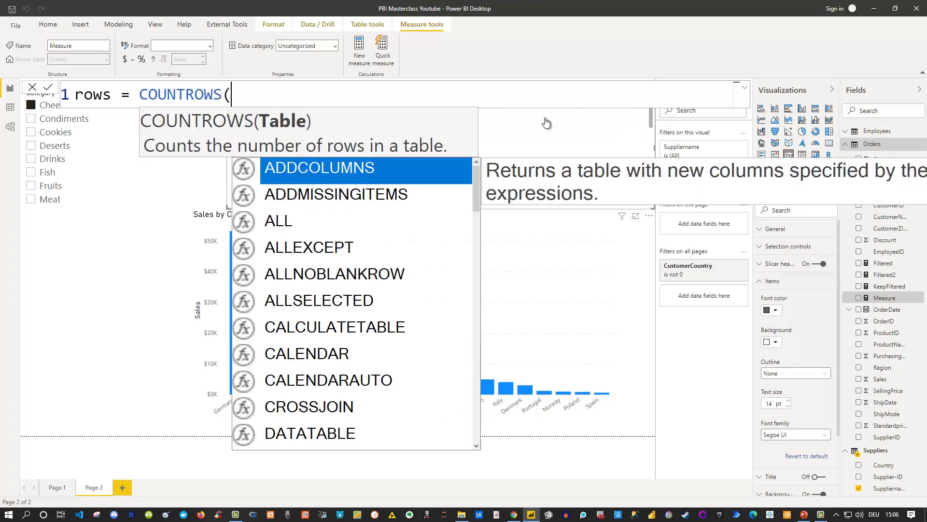
pyautogui.write('Orders')
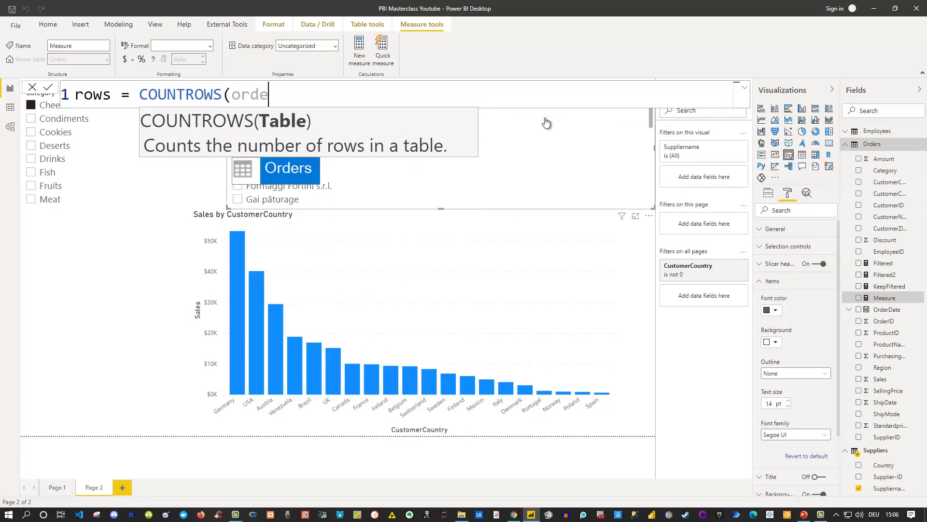
pyautogui.write(')')
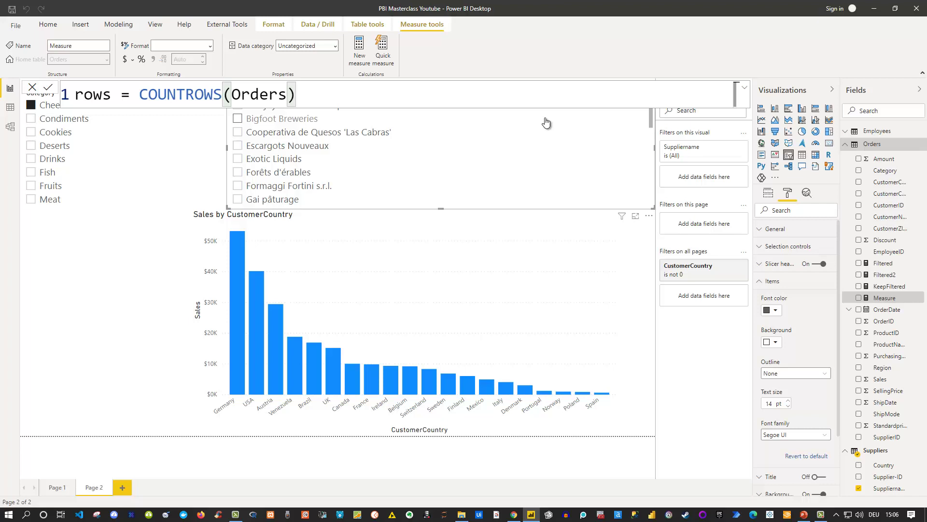
pyautogui.press('Return')
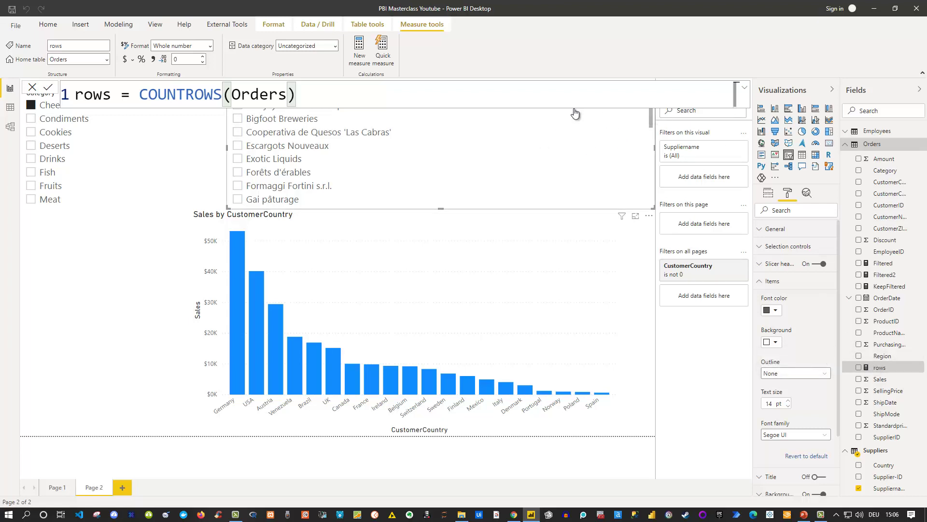
# Add the rows measure as a Suppliername slicer visual filter with condition 'is not blank'.
pyautogui.click(177, 167)
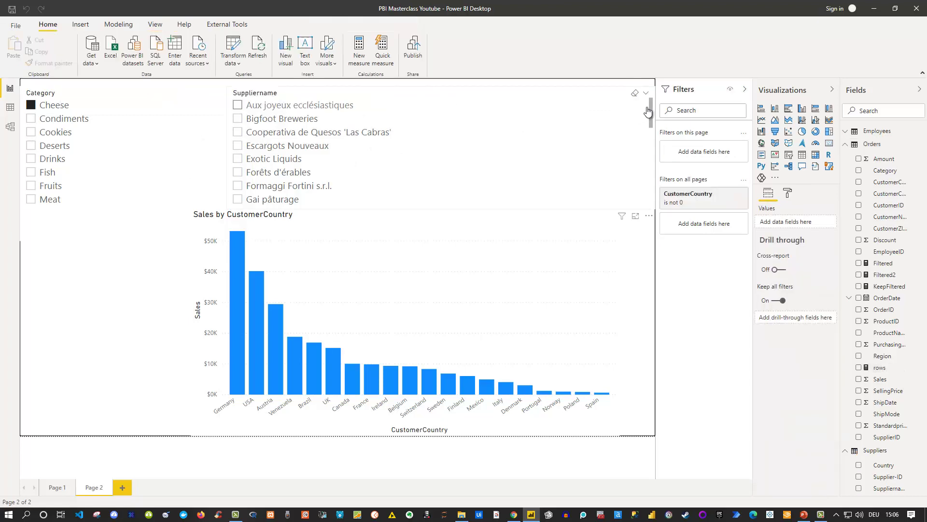
pyautogui.click(593, 89)
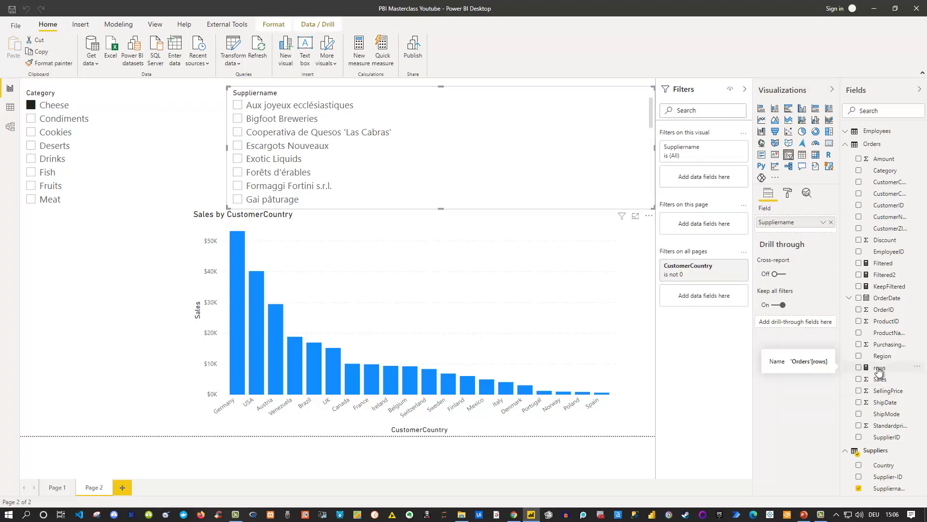
pyautogui.moveTo(878, 371); pyautogui.dragTo(703, 180)
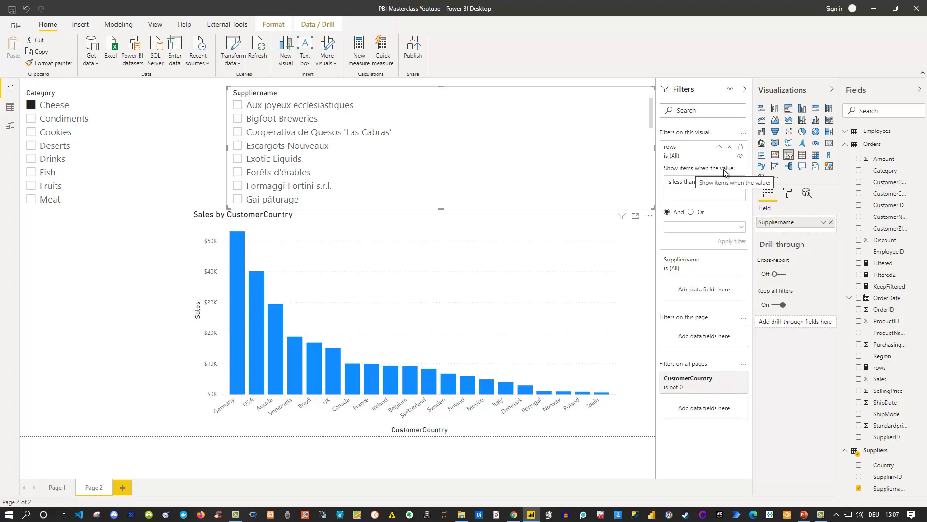
pyautogui.click(709, 182)
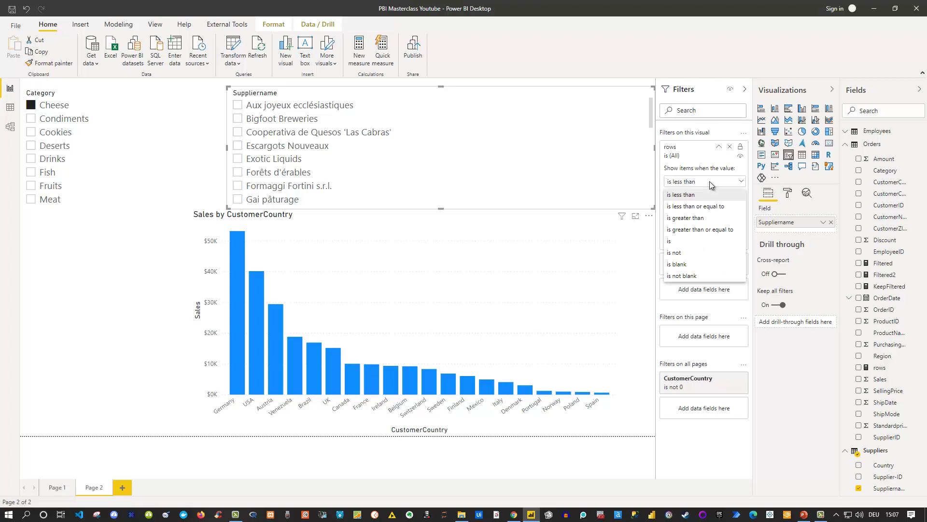
pyautogui.click(683, 276)
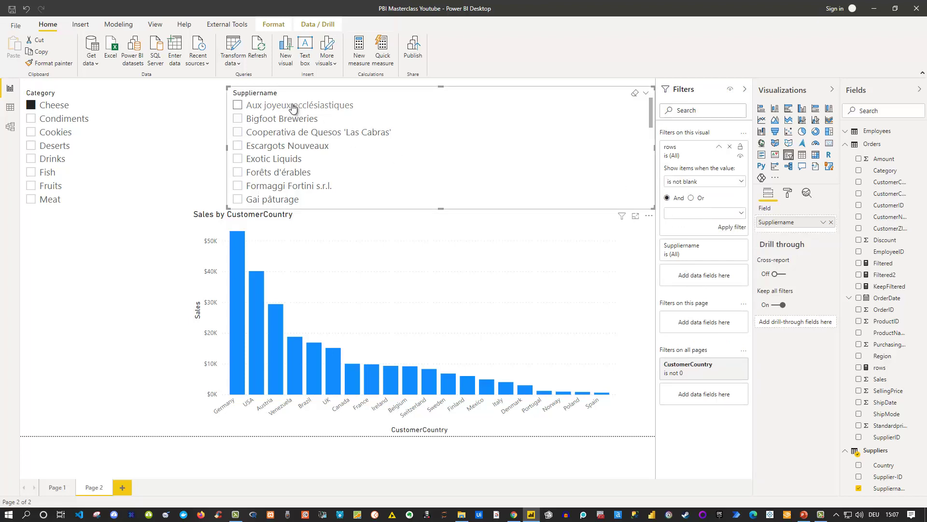
# With Cheese selected, apply the rows filter and check each of the four Cheese suppliers in turn.
pyautogui.click(54, 107)
pyautogui.click(733, 228)
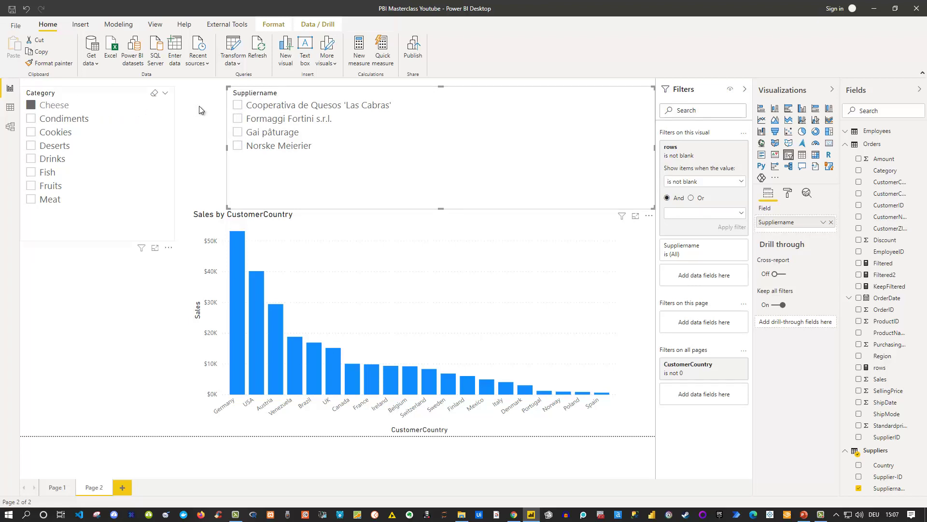
pyautogui.click(239, 108)
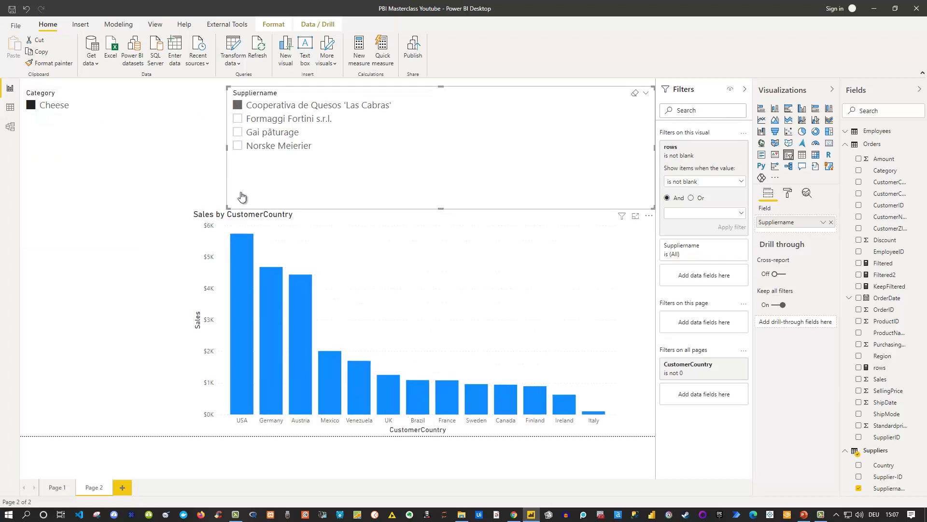
pyautogui.moveTo(278, 312)
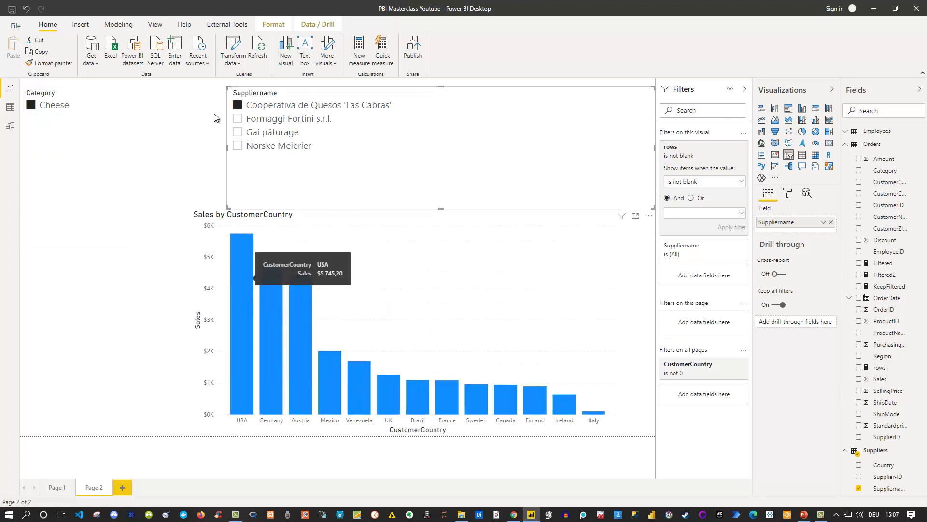
pyautogui.click(238, 120)
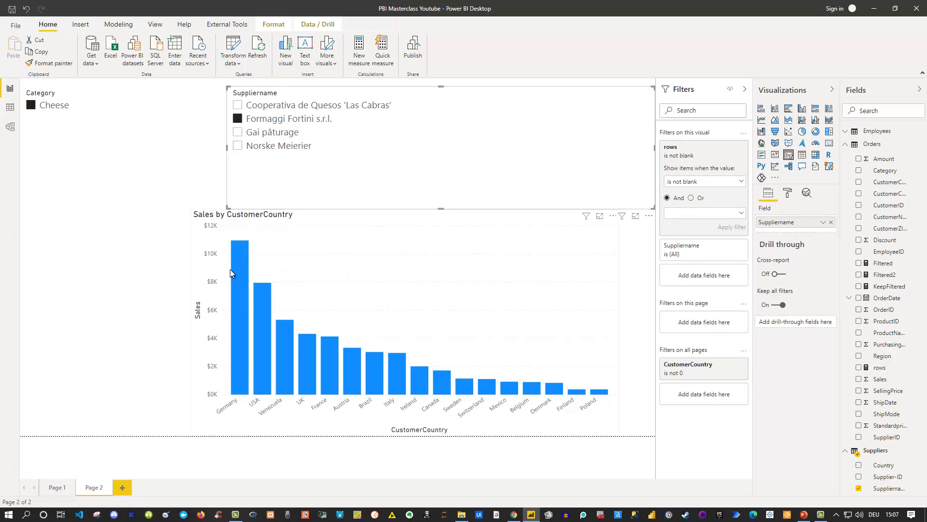
pyautogui.click(239, 134)
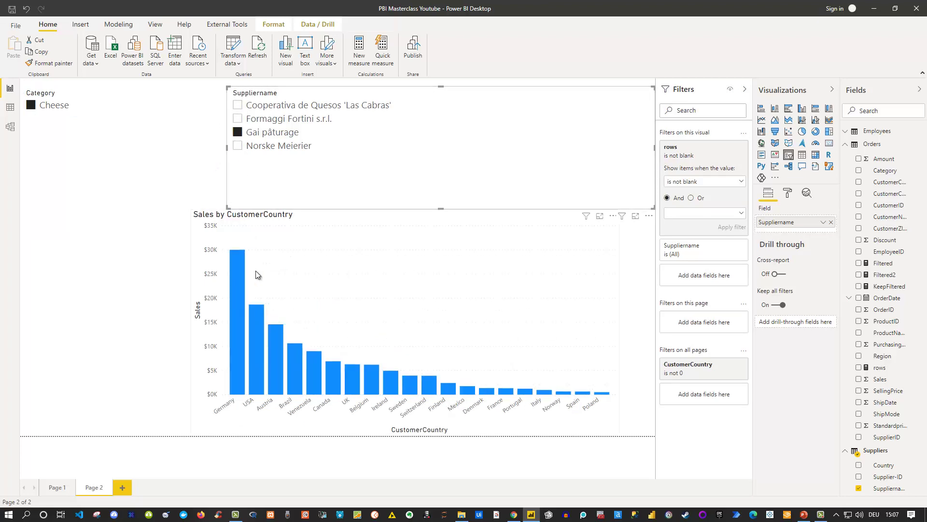
pyautogui.click(237, 146)
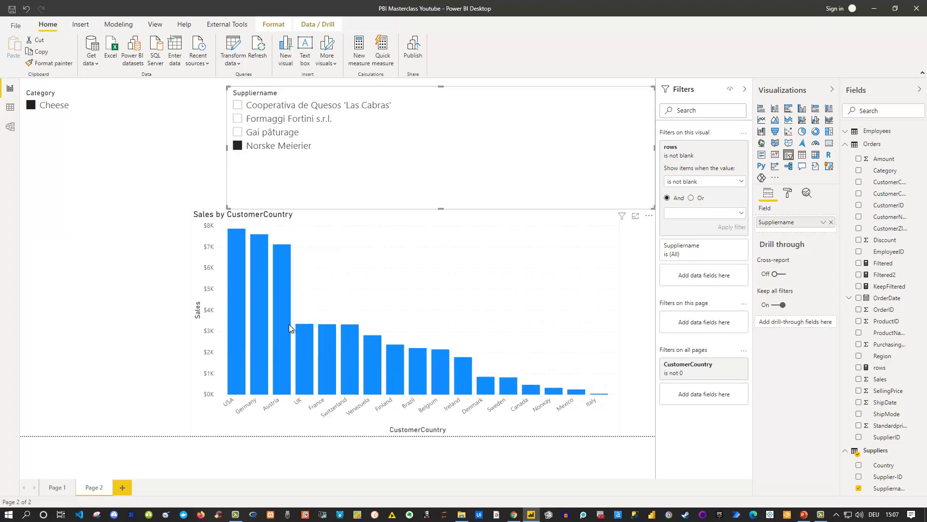
pyautogui.click(246, 147)
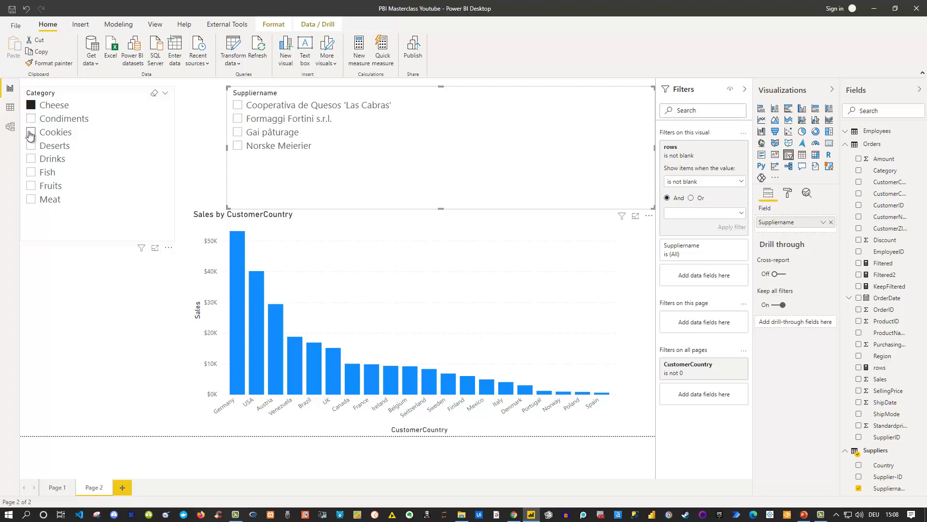
# Select Cookies in the Category slicer so the supplier list ends at Plutzer Lebensmittelgroßmärkte AG.
pyautogui.click(30, 134)
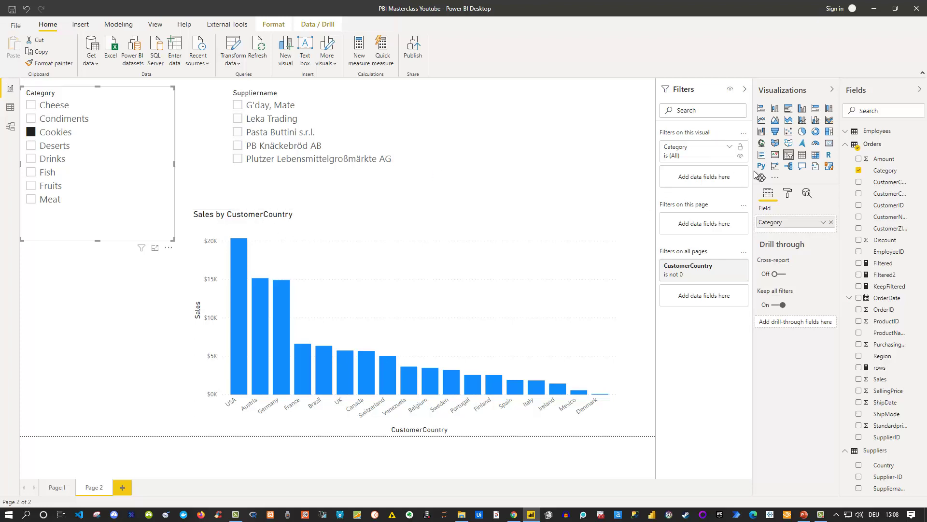
# Select the rows measure in the Fields pane to show its COUNTROWS formula.
pyautogui.click(885, 369)
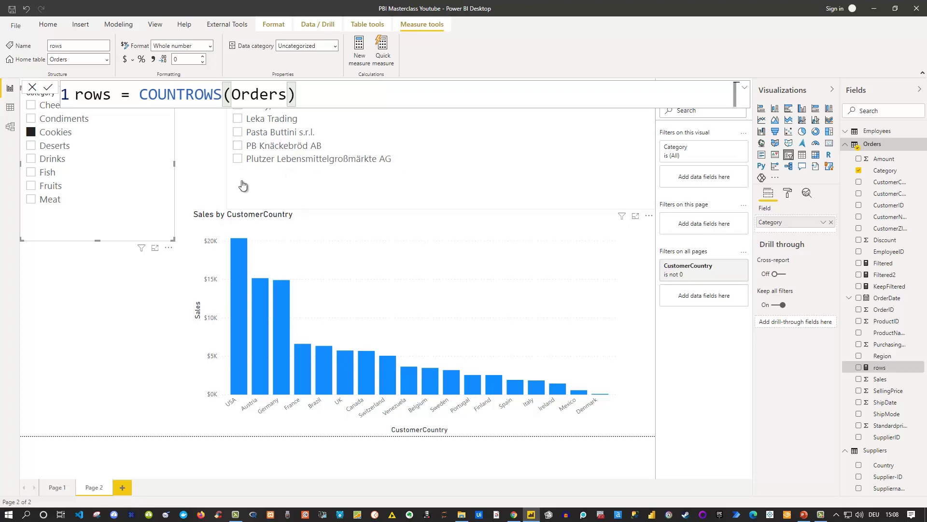
# Dismiss the rows formula and deselect the slicer, leaving Page 2 with five Cookies suppliers.
pyautogui.click(196, 147)
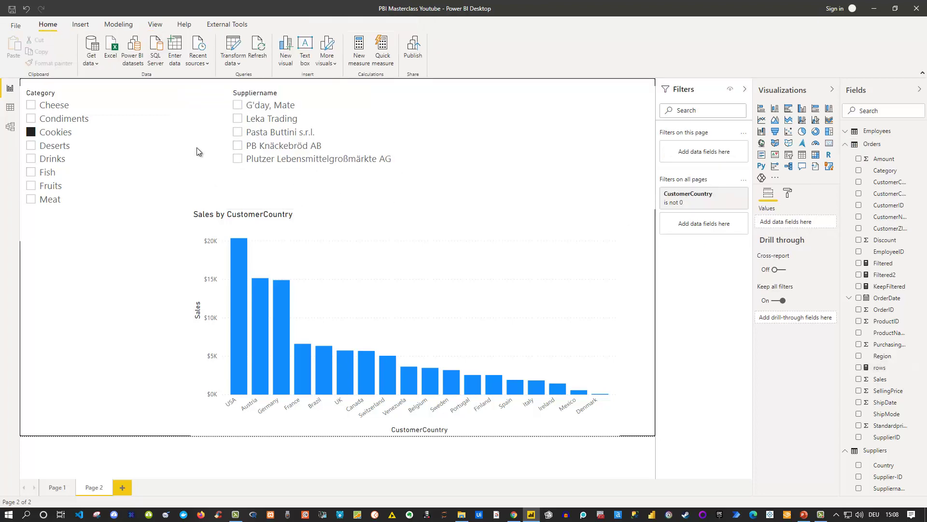